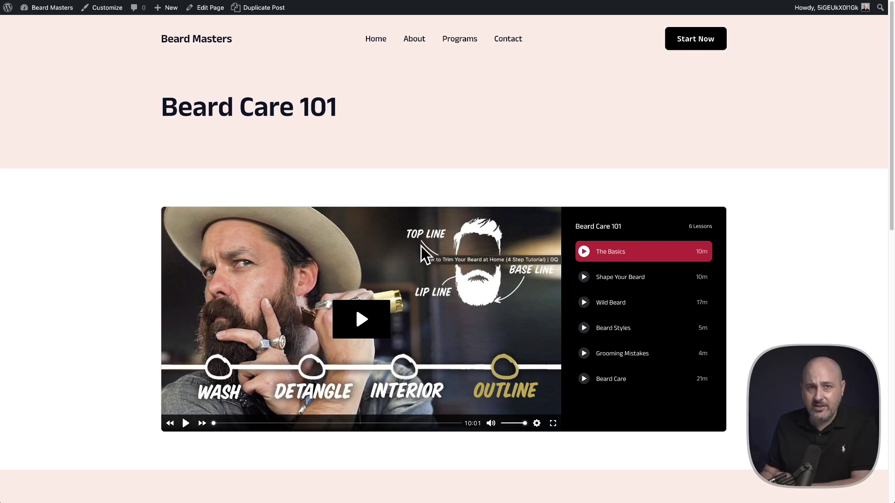
# Preview the Beard Care 101 playlist, skipping The Basics to near its end and pausing Shape Your Beard, and play the Advanced Styling playlist
pyautogui.scroll(-2, 421, 246)
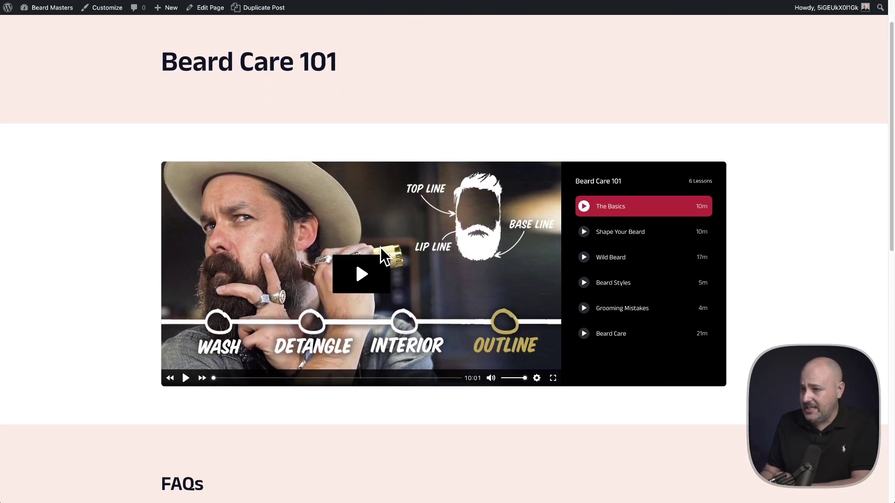
pyautogui.click(368, 285)
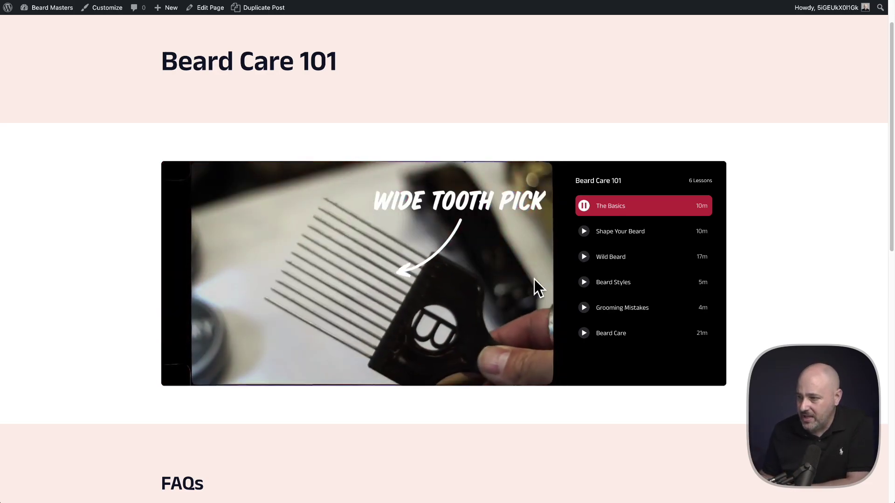
pyautogui.moveTo(485, 310)
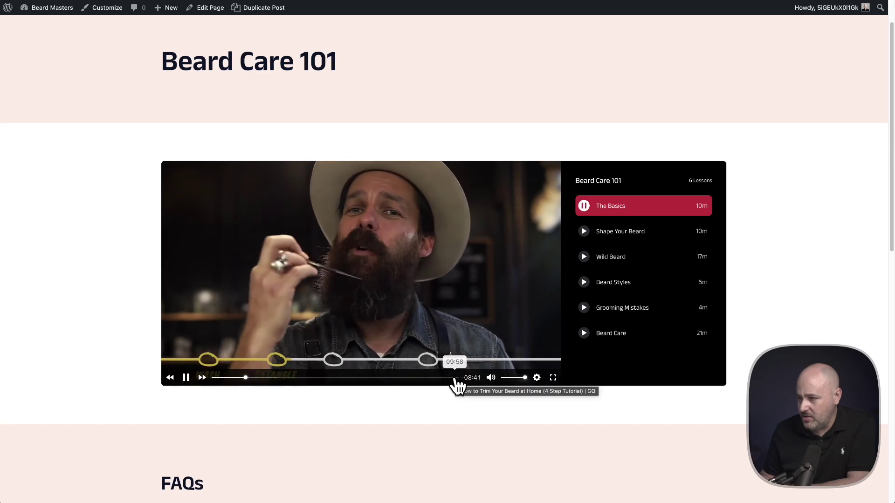
pyautogui.click(451, 378)
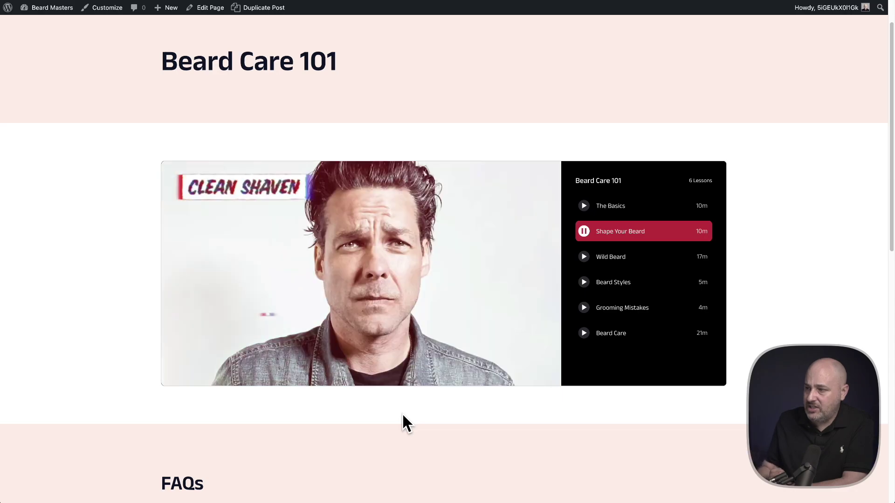
pyautogui.click(583, 232)
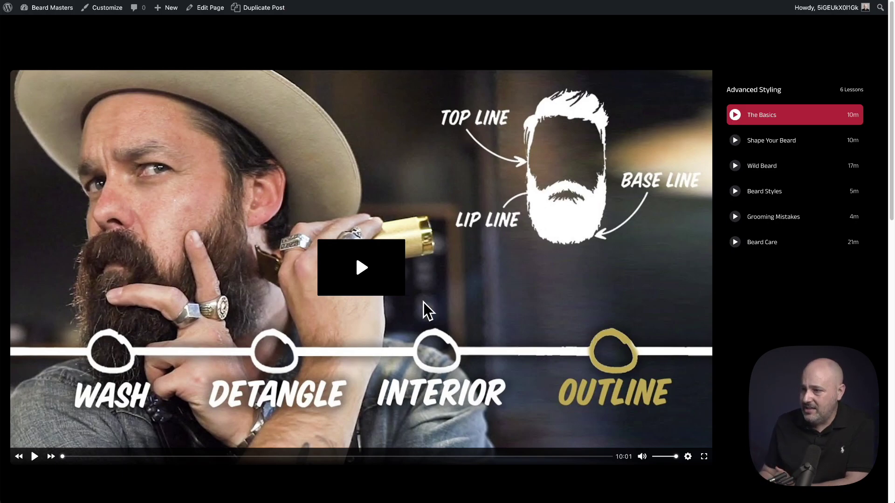
pyautogui.click(355, 257)
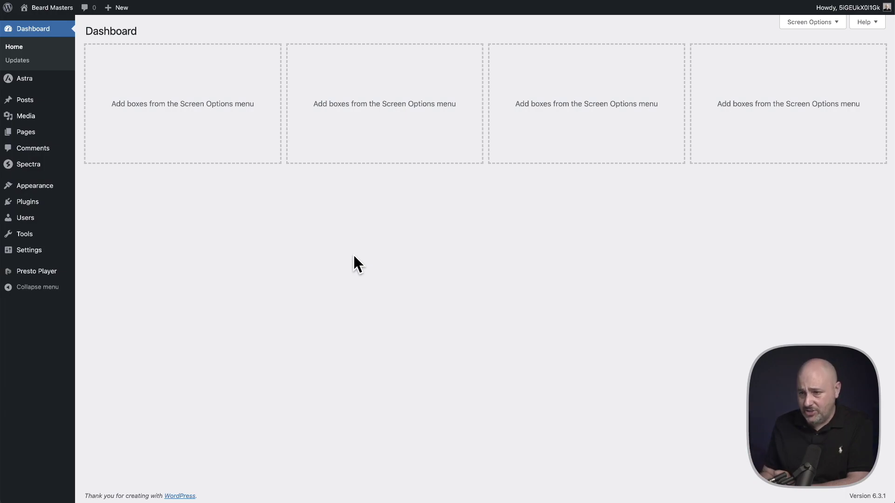
# Open Presto Player's Media Hub to view the saved videos
pyautogui.moveTo(56, 278)
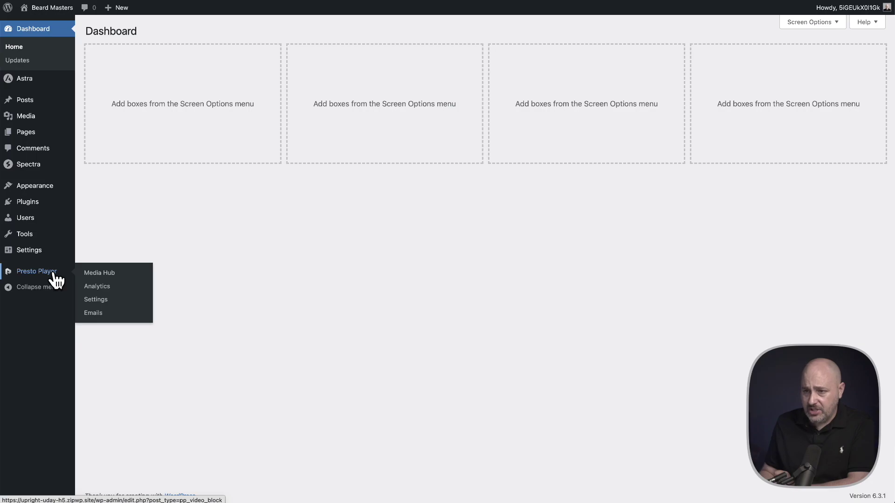
pyautogui.click(116, 274)
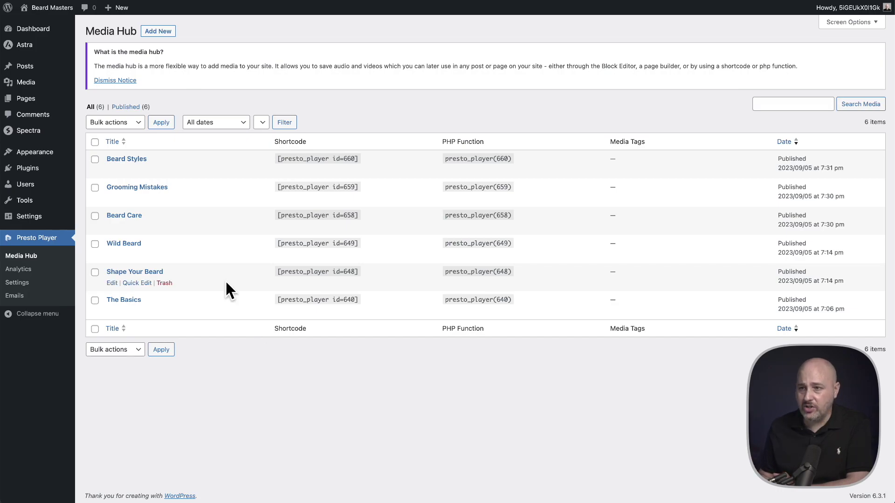
# Create a new page titled "Beard Masters"
pyautogui.click(40, 99)
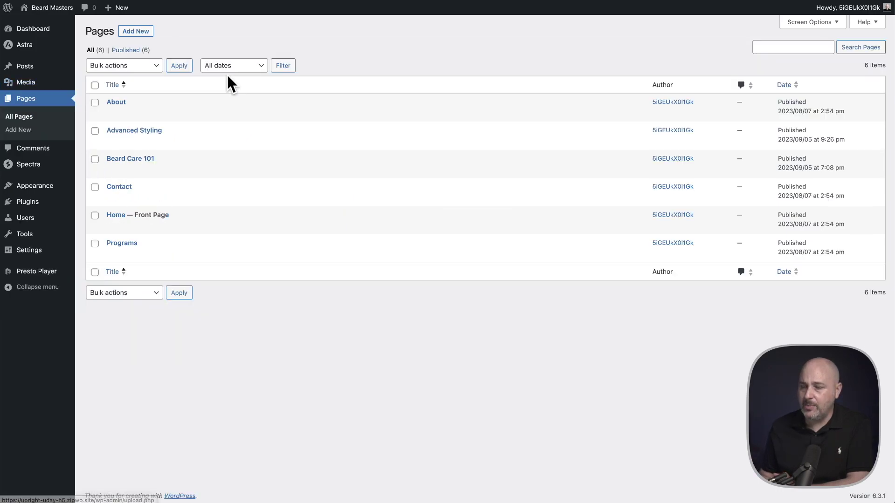
pyautogui.click(140, 32)
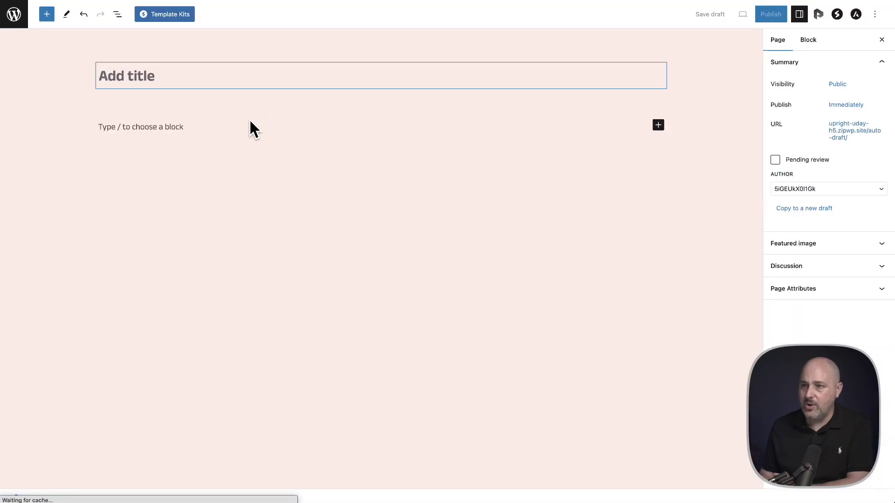
pyautogui.write('Beard Masters')
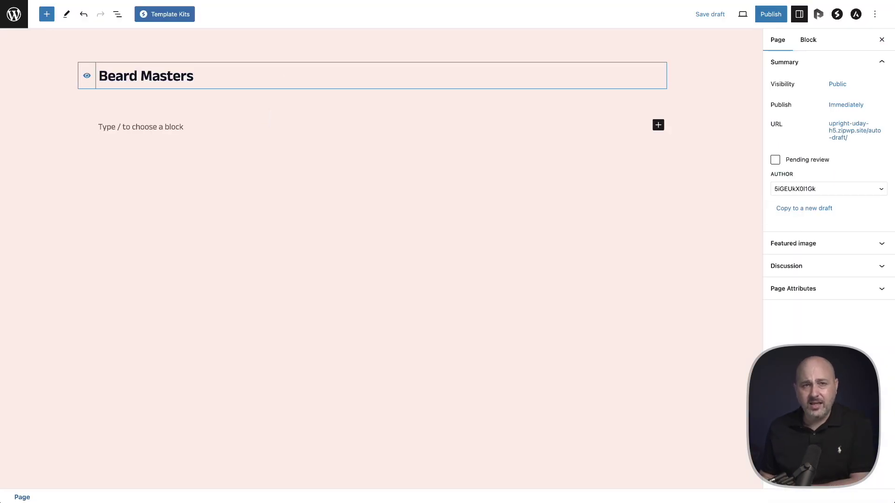
# Insert a Presto Playlist block into the page body below the title and close the block library
pyautogui.click(206, 129)
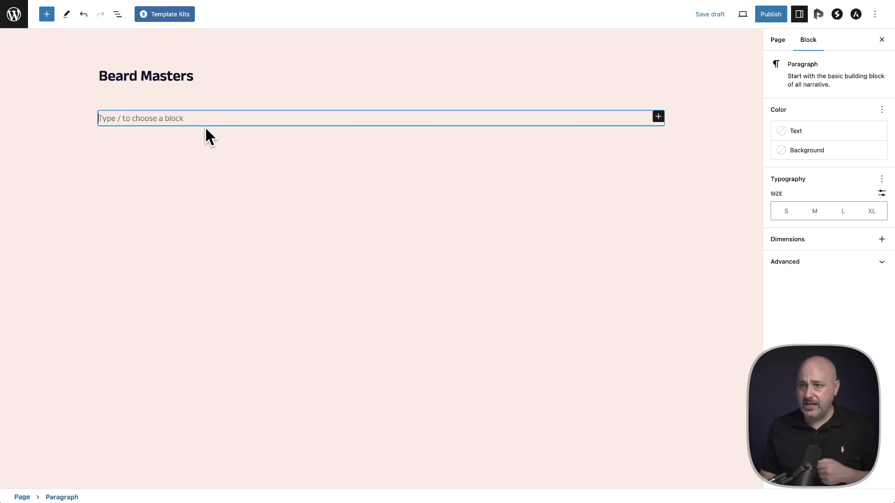
pyautogui.click(48, 18)
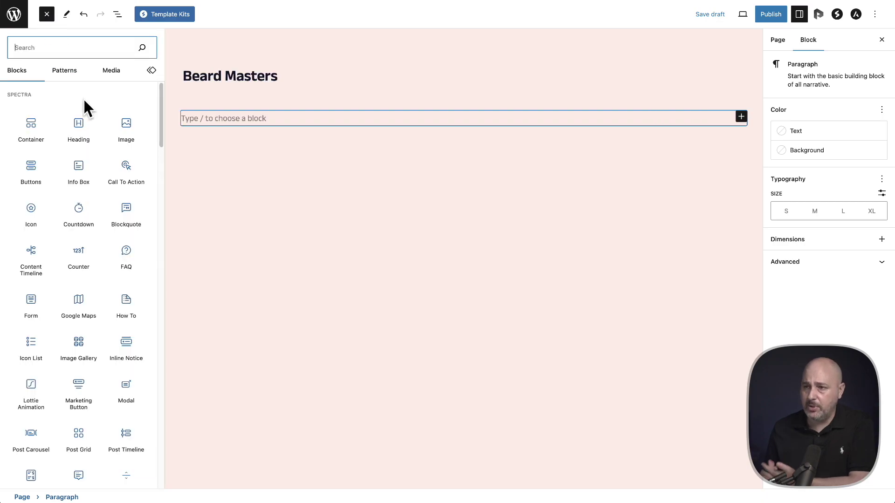
pyautogui.moveTo(82, 163)
pyautogui.scroll(-15, 83, 163)
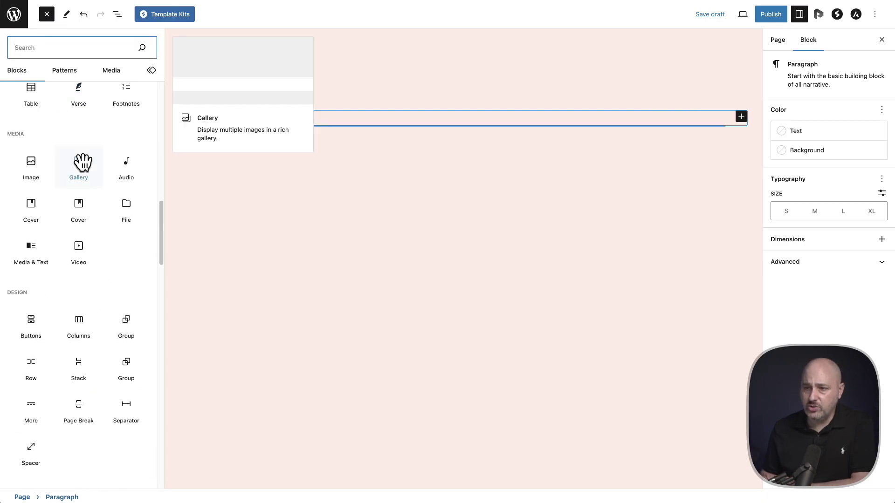
pyautogui.scroll(-15, 84, 164)
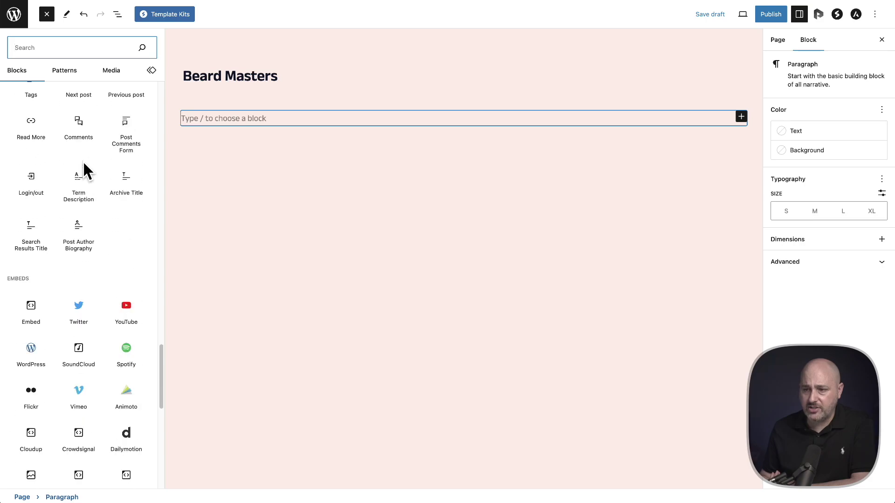
pyautogui.scroll(-10, 84, 164)
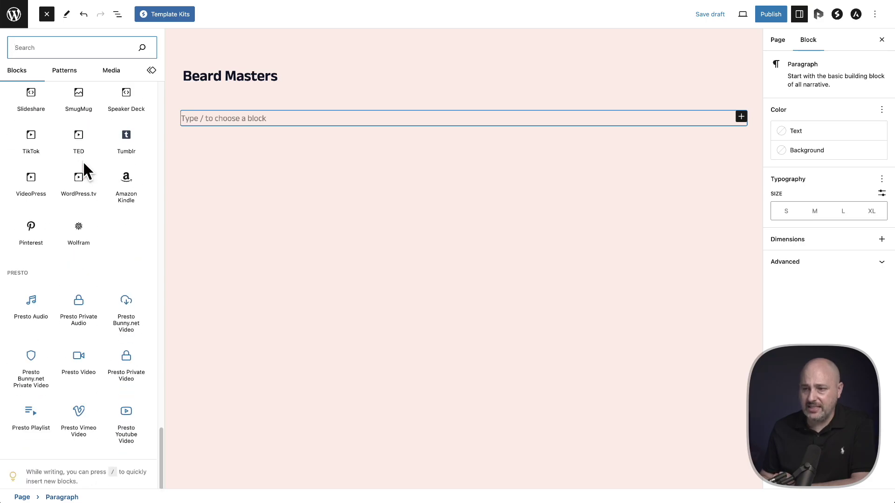
pyautogui.moveTo(30, 419)
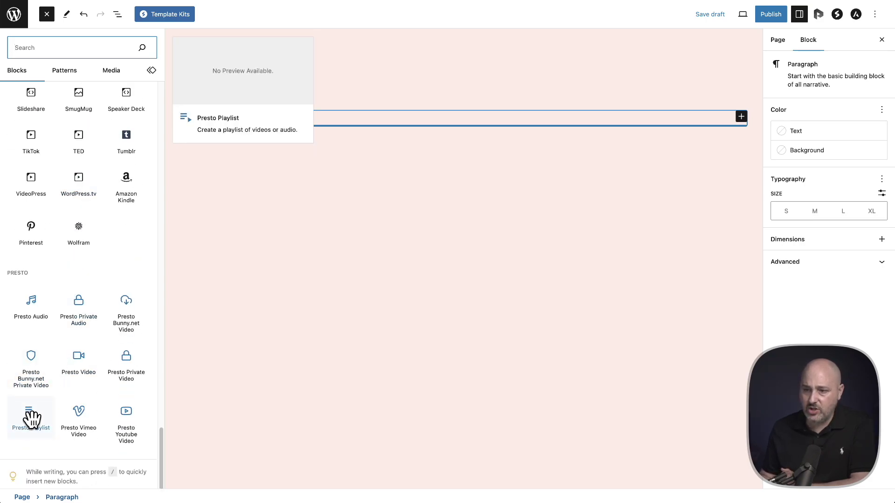
pyautogui.click(32, 418)
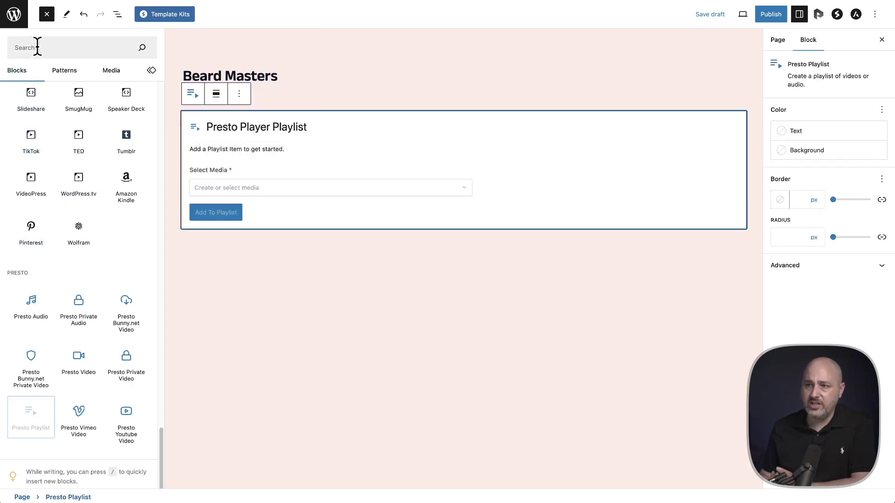
pyautogui.click(365, 223)
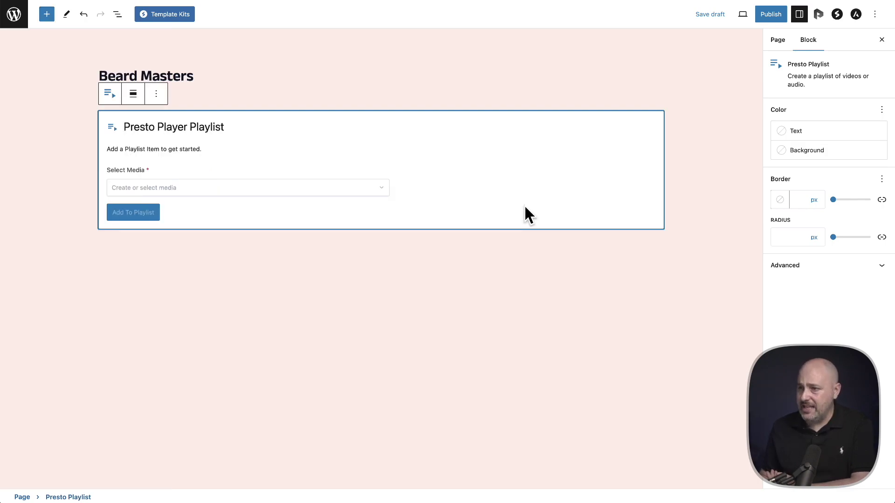
# Add the existing Beard Styles media as the playlist's first item
pyautogui.click(269, 192)
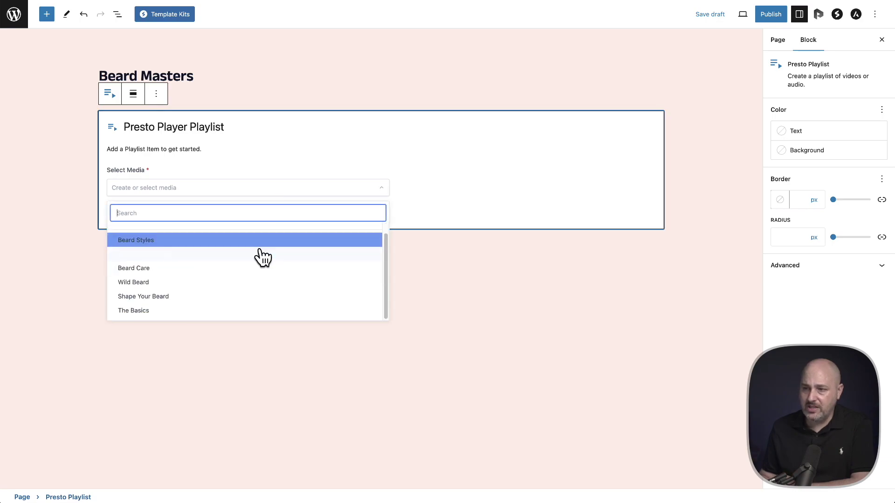
pyautogui.click(251, 268)
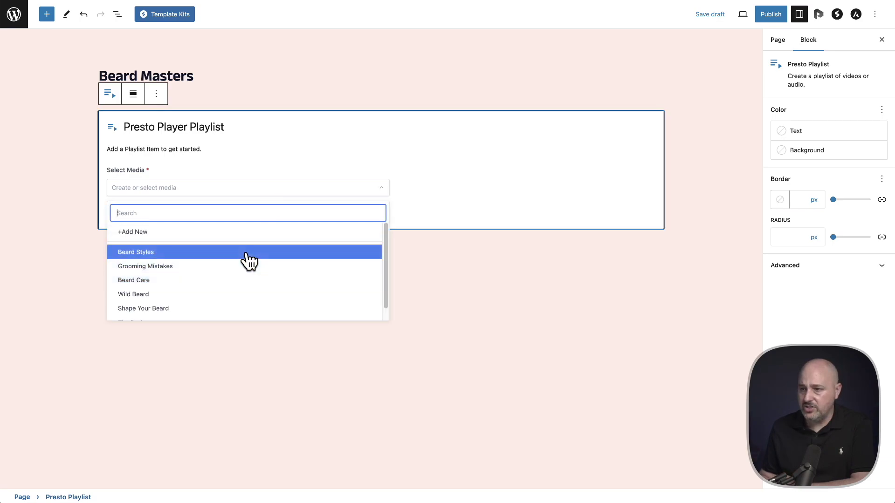
pyautogui.click(246, 252)
pyautogui.click(140, 215)
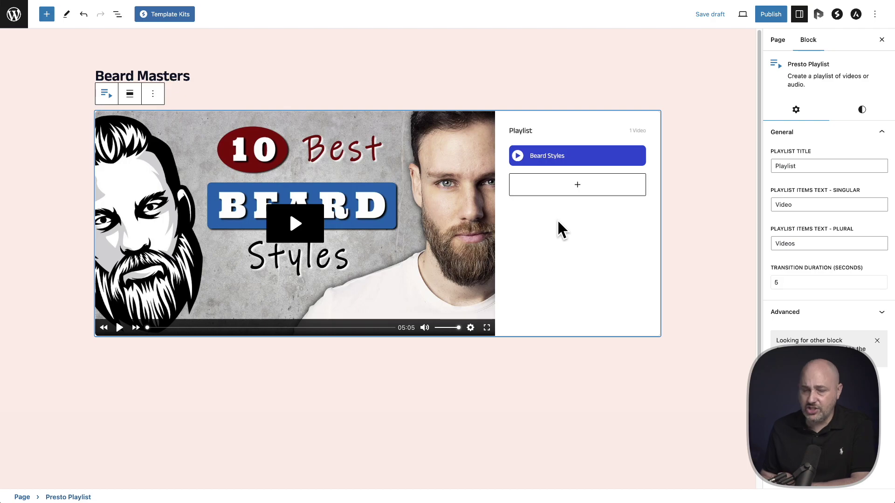
# Add Grooming Mistakes as the second item in the playlist
pyautogui.click(582, 191)
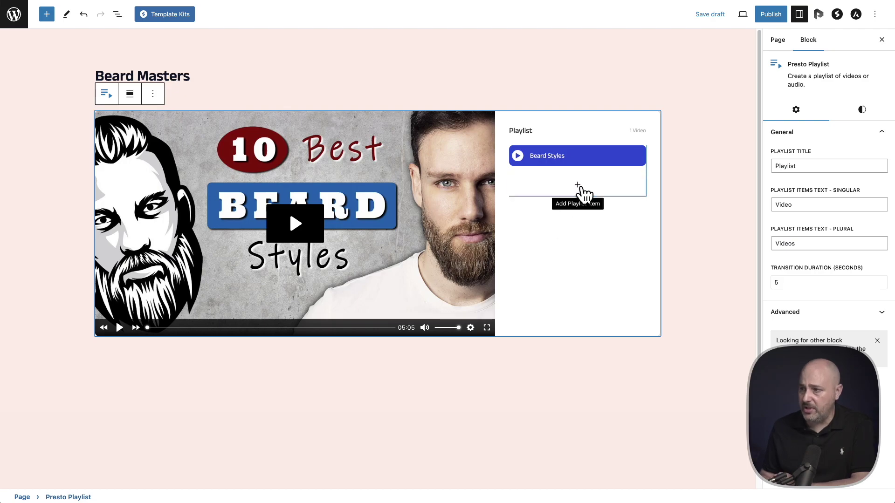
pyautogui.click(438, 258)
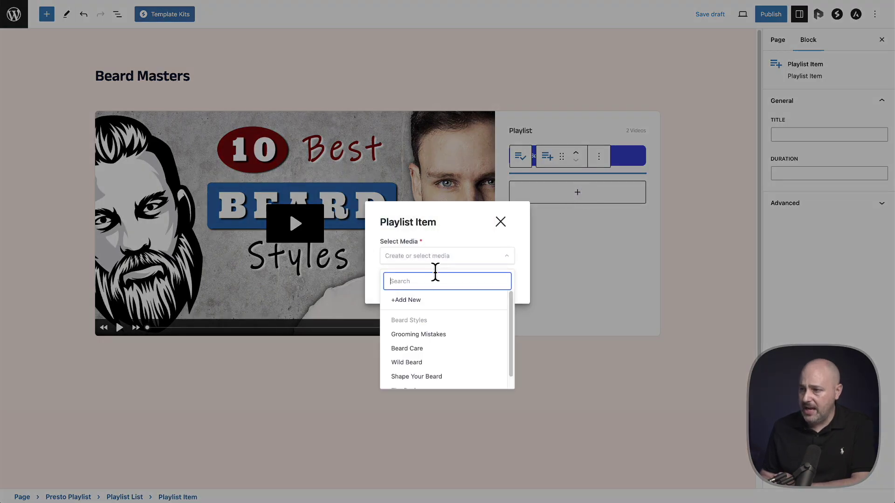
pyautogui.click(423, 335)
pyautogui.click(402, 281)
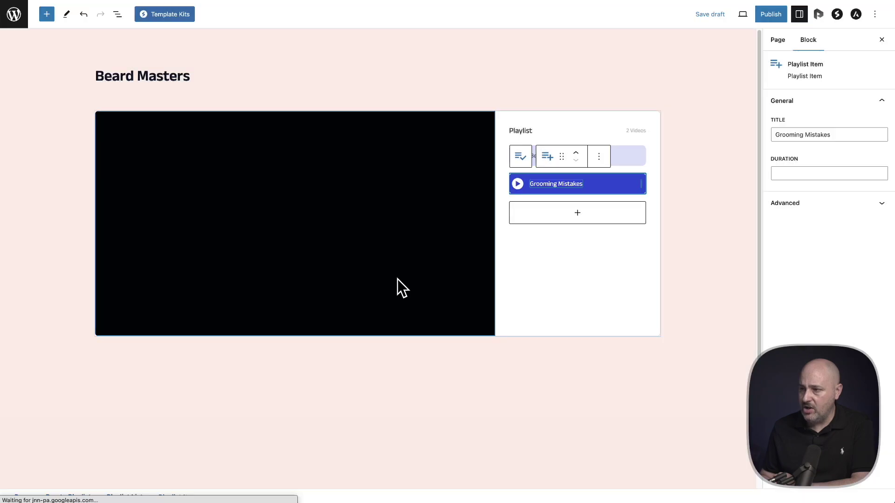
# Add Wild Beard as the third playlist item and deselect the block
pyautogui.click(577, 218)
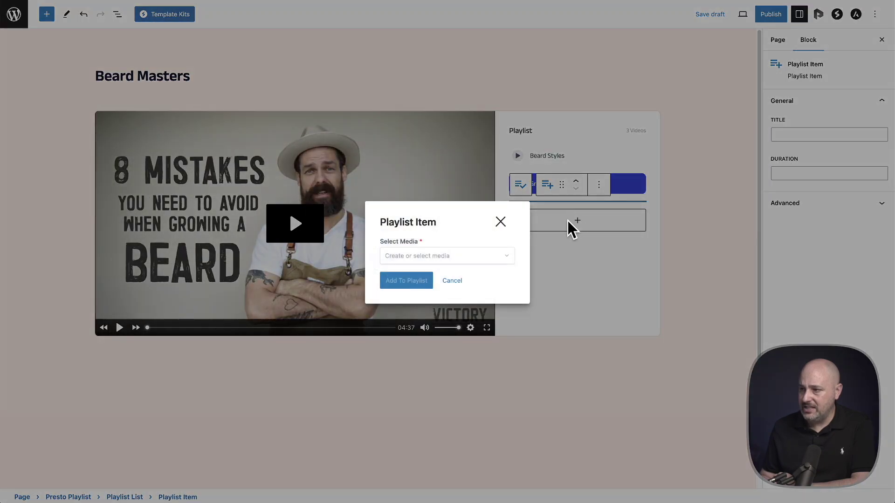
pyautogui.click(415, 257)
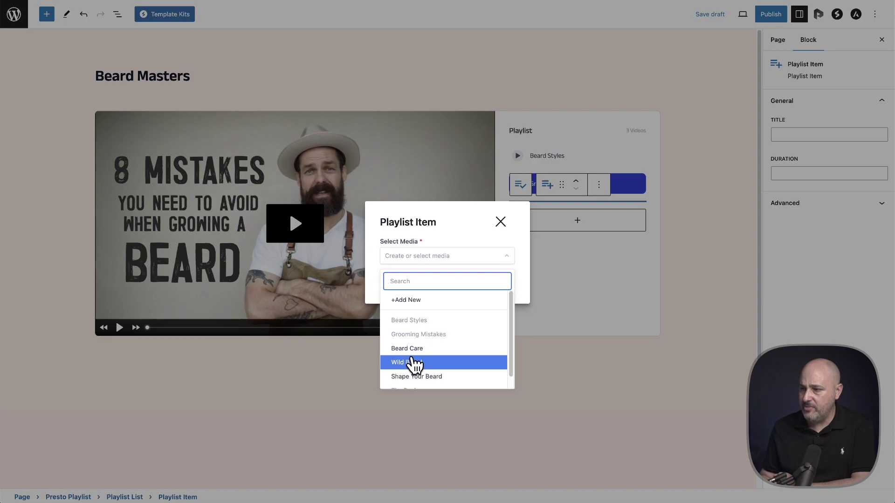
pyautogui.click(414, 363)
pyautogui.click(401, 281)
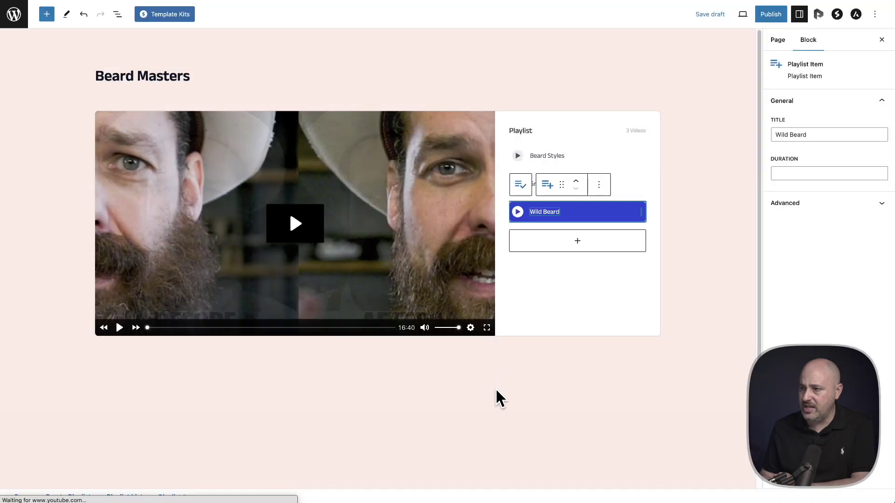
pyautogui.click(495, 388)
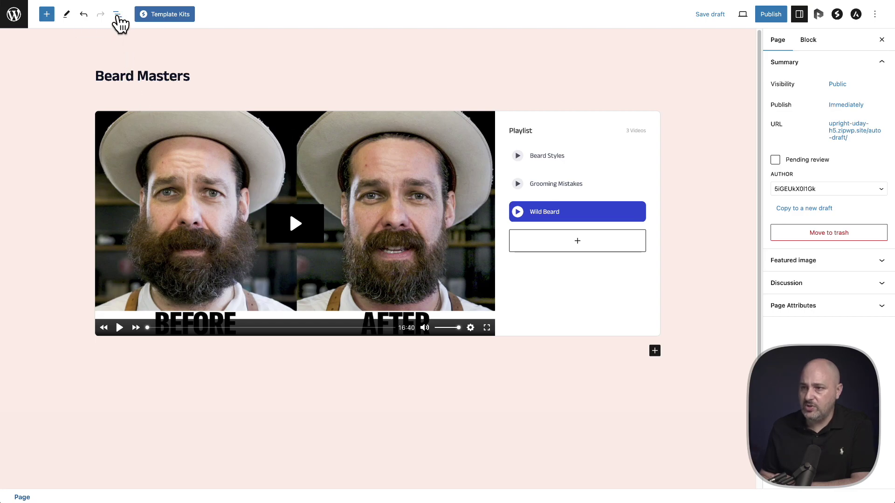
# Select the whole Presto Playlist block to show its settings, checking the selection in the block list view
pyautogui.click(117, 14)
pyautogui.click(118, 16)
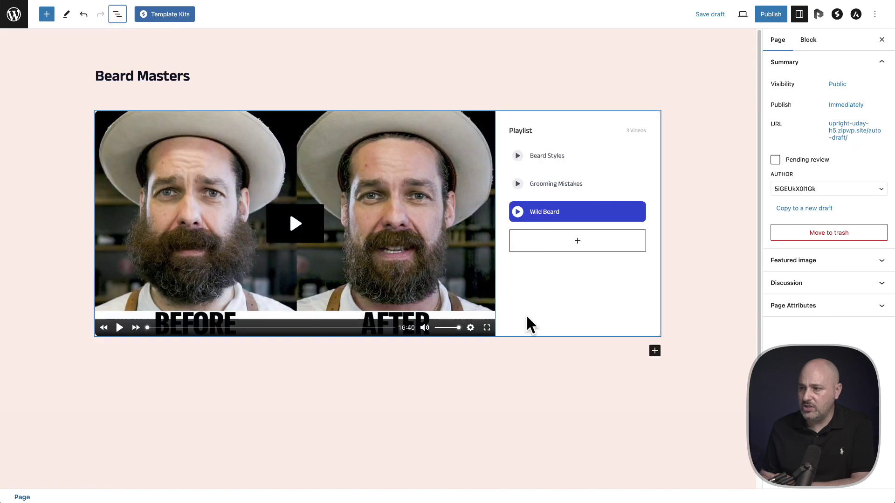
pyautogui.click(585, 329)
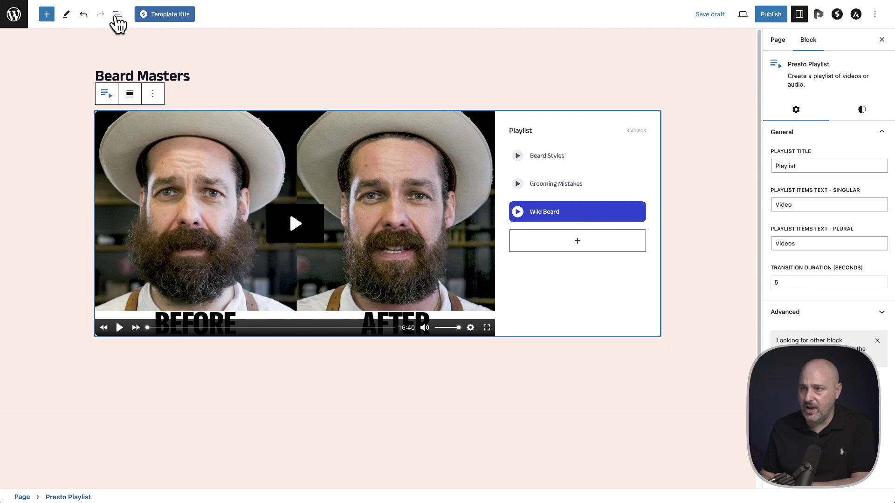
pyautogui.click(118, 15)
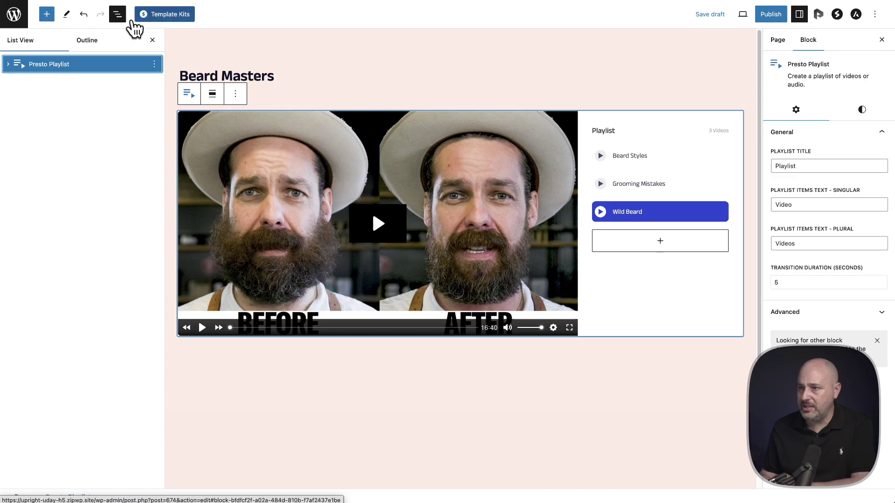
pyautogui.click(117, 16)
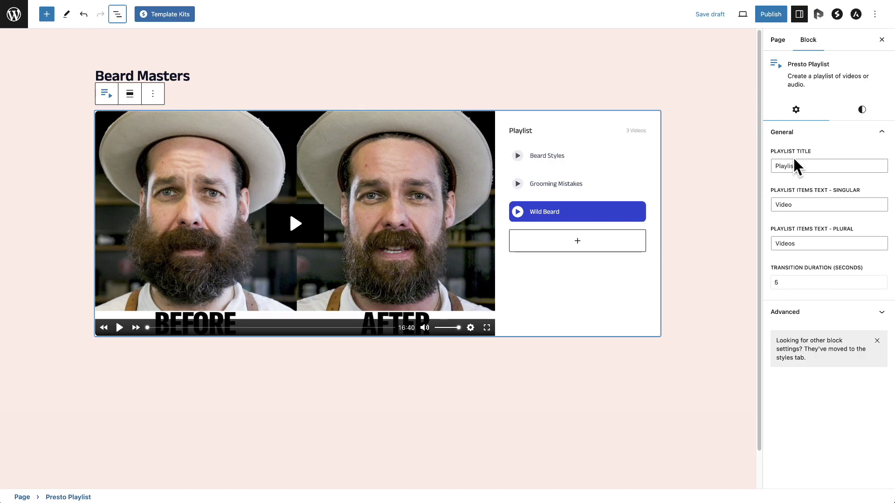
# Examine the playlist's general settings: title, singular and plural item text, and transition duration
pyautogui.doubleClick(807, 166)
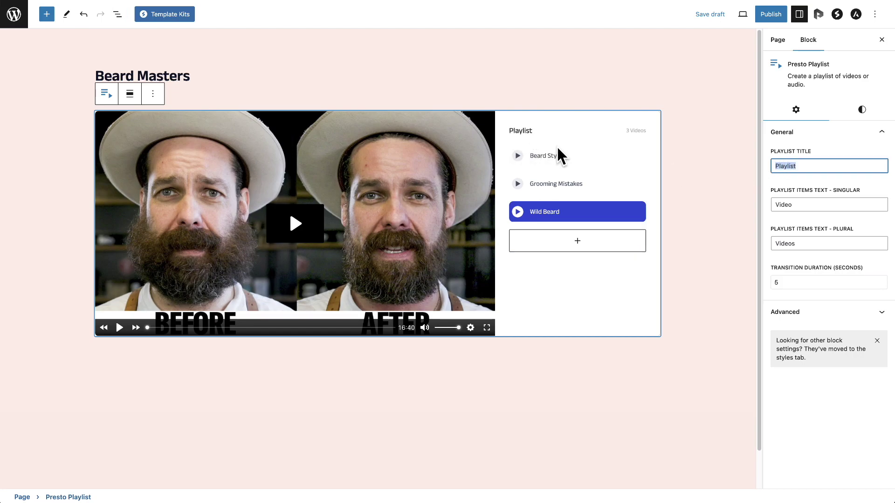
pyautogui.moveTo(797, 204); pyautogui.dragTo(776, 204)
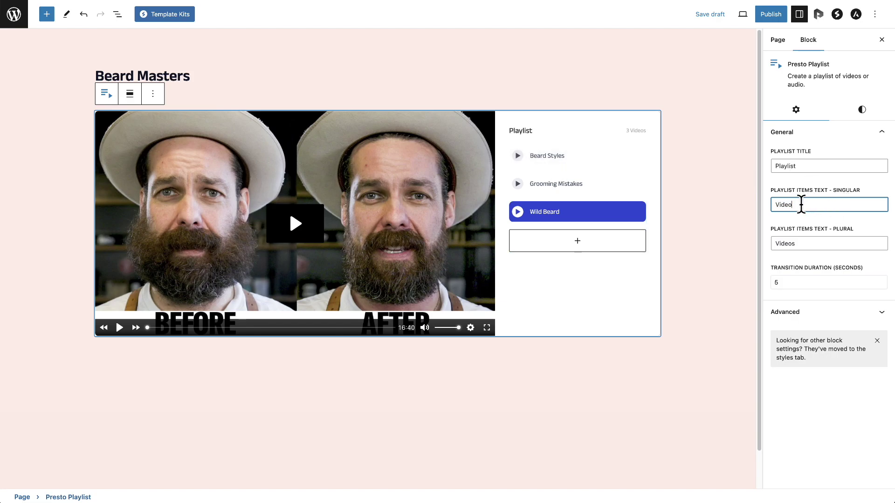
pyautogui.moveTo(800, 204); pyautogui.dragTo(763, 208)
pyautogui.moveTo(805, 242); pyautogui.dragTo(769, 250)
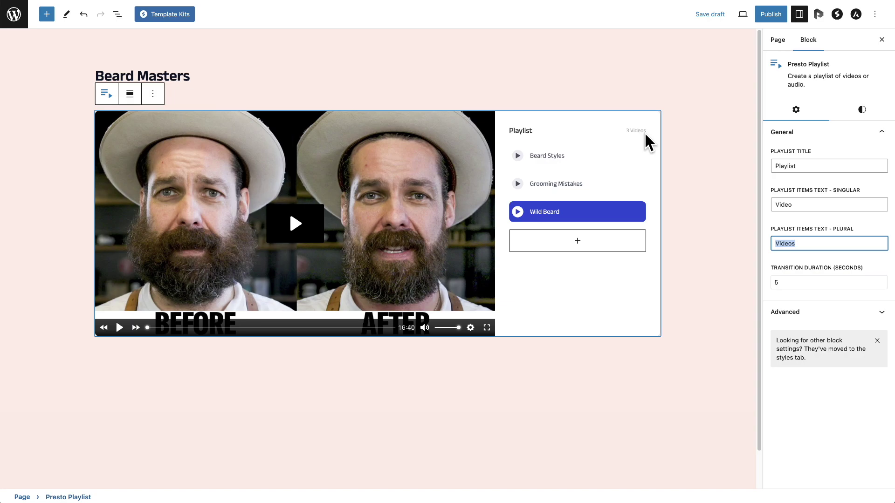
pyautogui.click(813, 298)
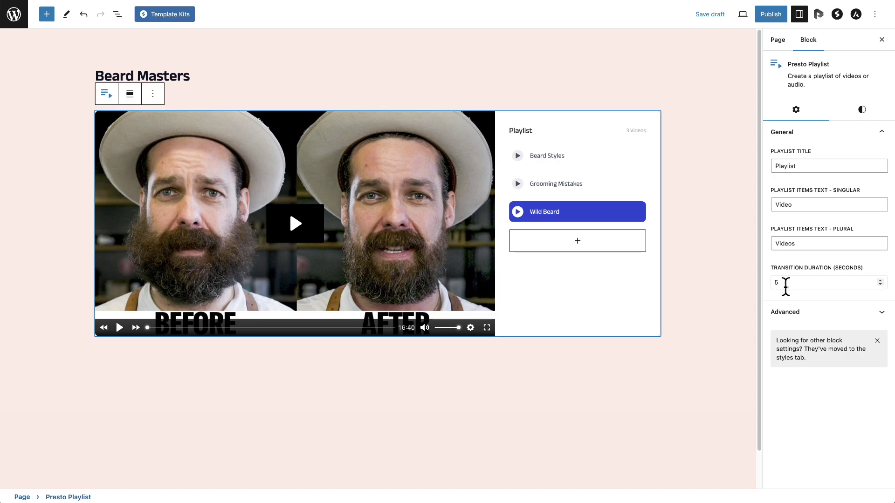
pyautogui.click(785, 284)
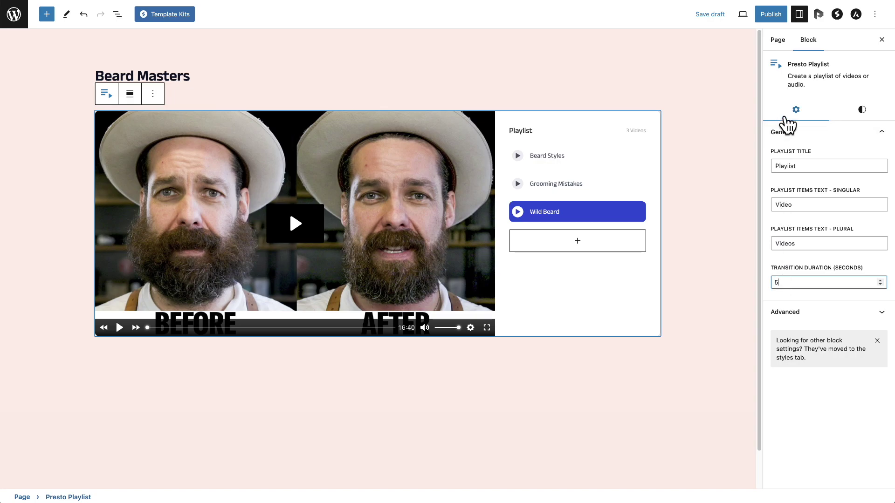
# Set the playlist block's highlight color to Vivid cyan blue
pyautogui.click(860, 117)
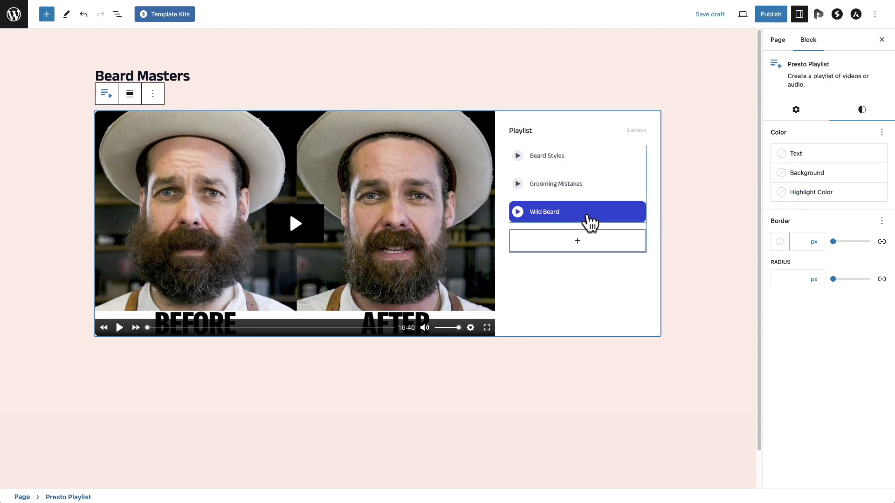
pyautogui.click(782, 196)
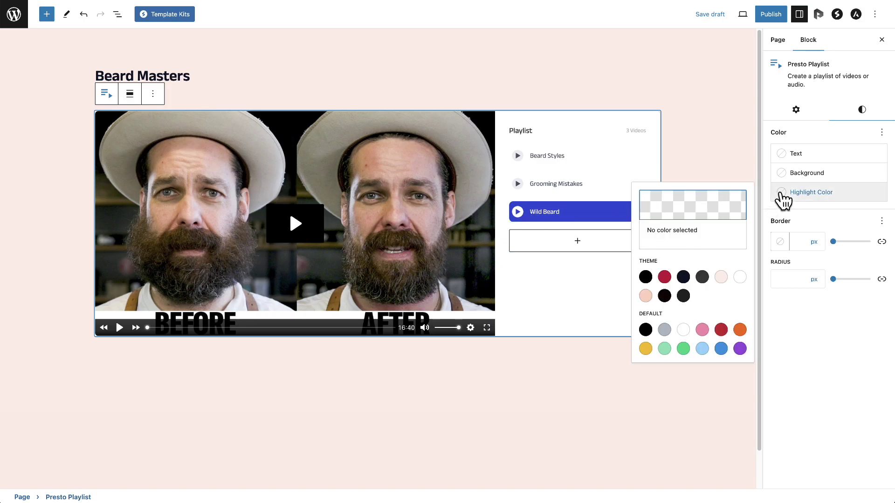
pyautogui.click(721, 350)
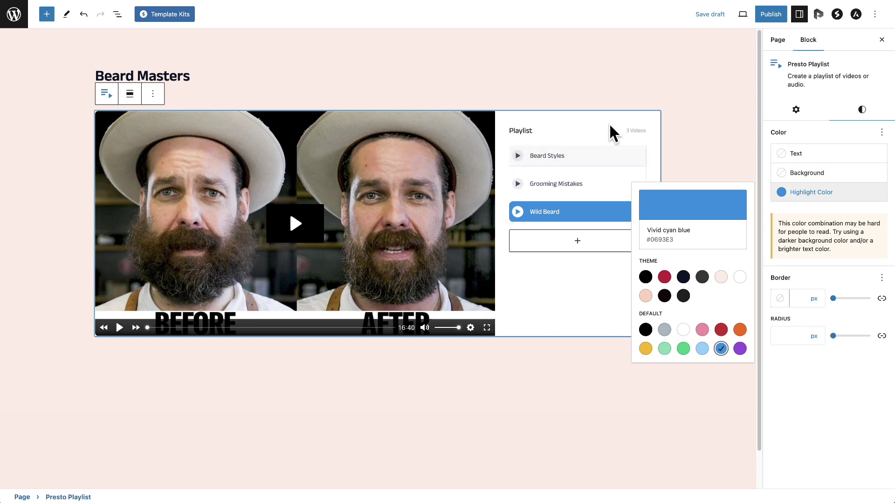
# Try Theme Color 5, Theme Color 6 and black Theme Color 1 as the playlist block's background color
pyautogui.click(783, 175)
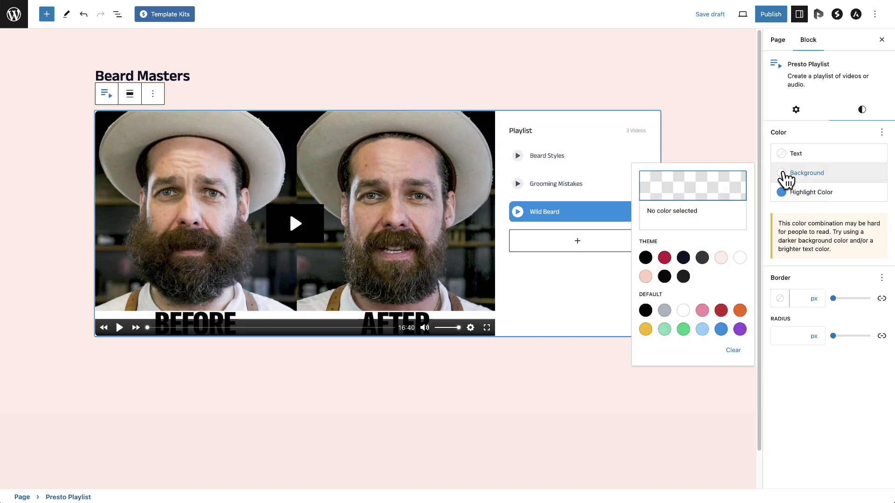
pyautogui.click(721, 258)
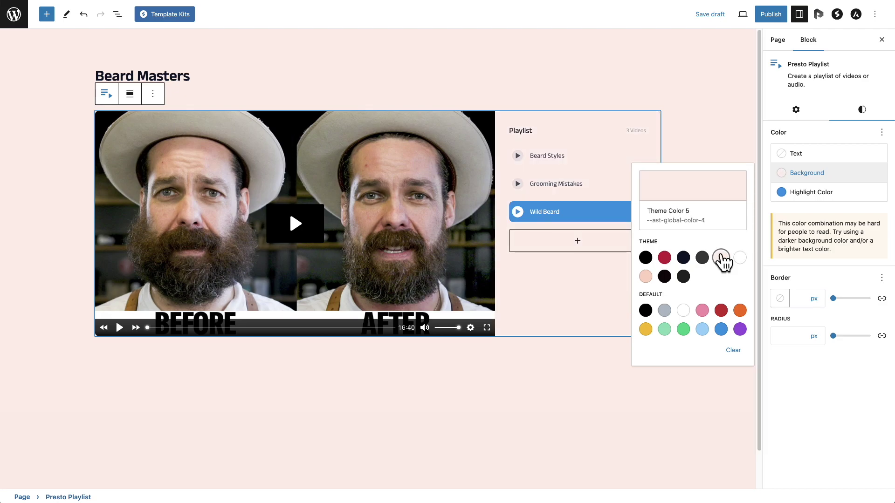
pyautogui.click(740, 258)
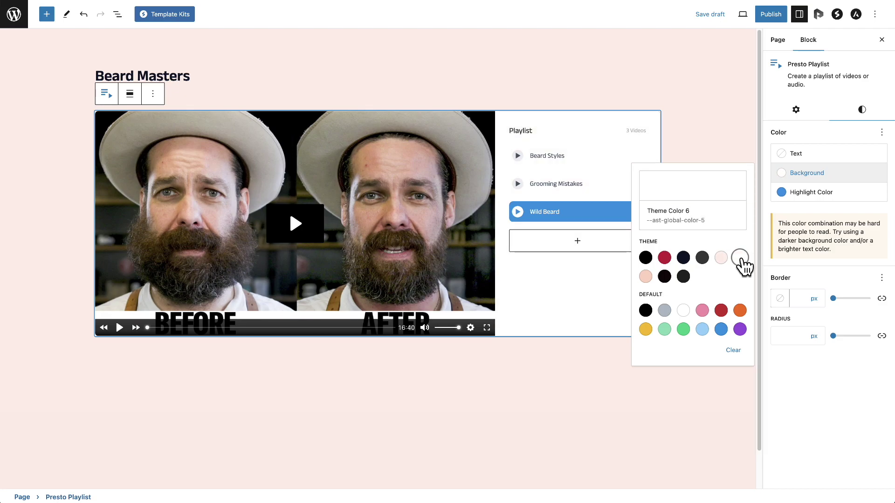
pyautogui.click(795, 176)
pyautogui.click(796, 179)
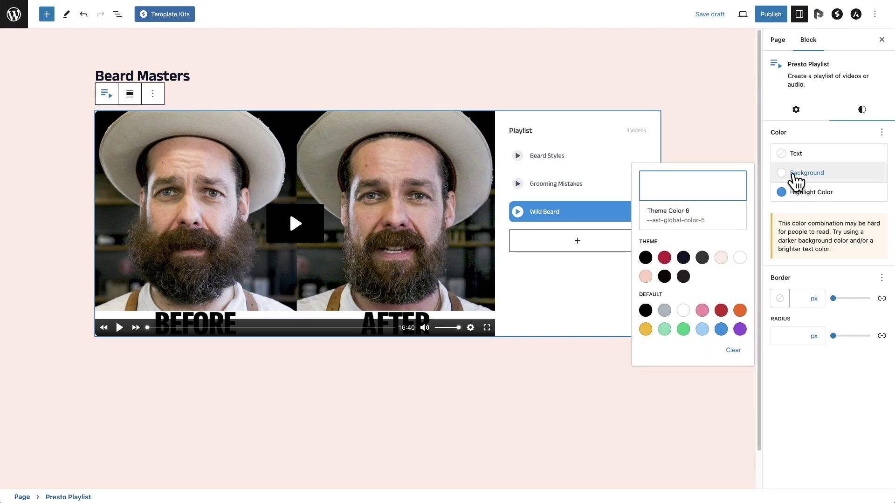
pyautogui.click(645, 258)
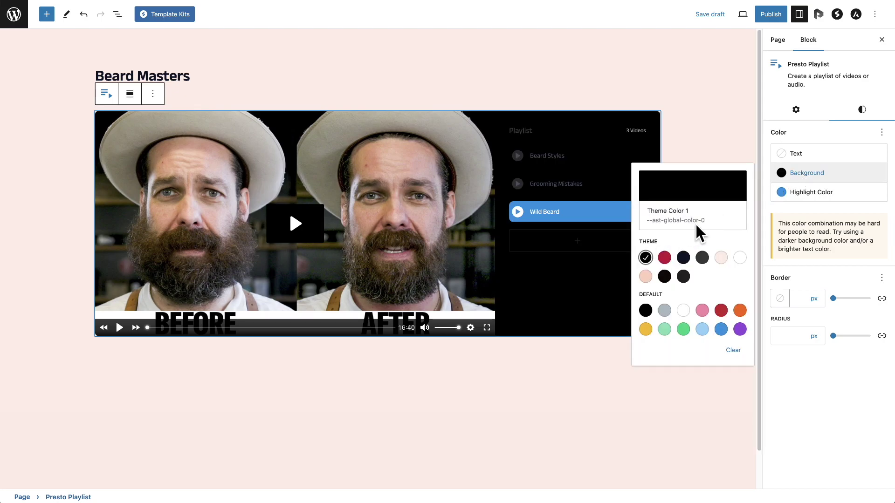
# Set the playlist block's text color to white Theme Color 6
pyautogui.click(794, 154)
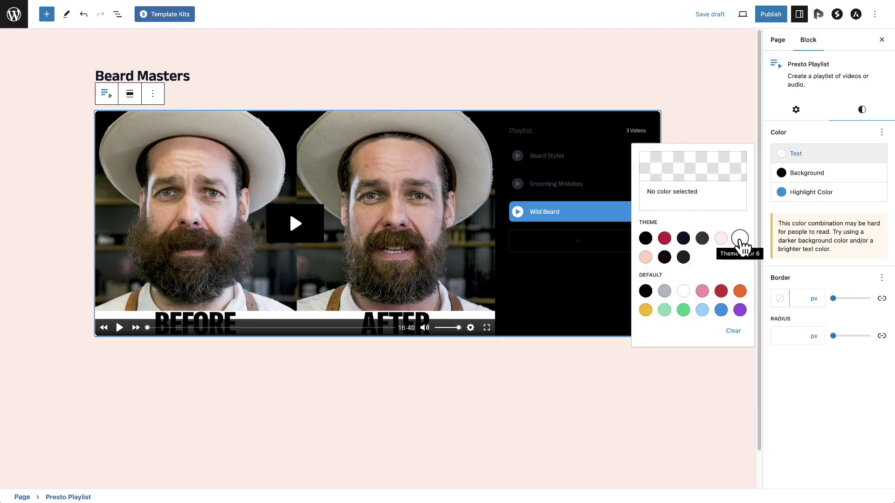
pyautogui.click(740, 240)
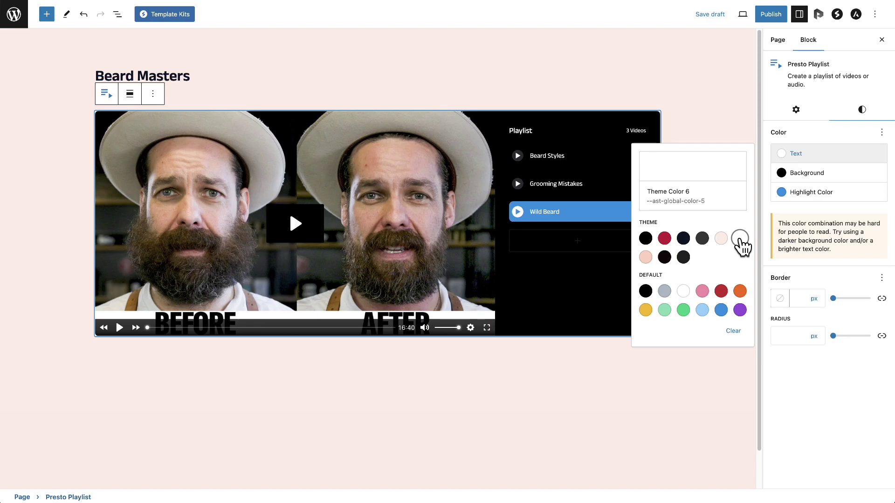
pyautogui.click(803, 154)
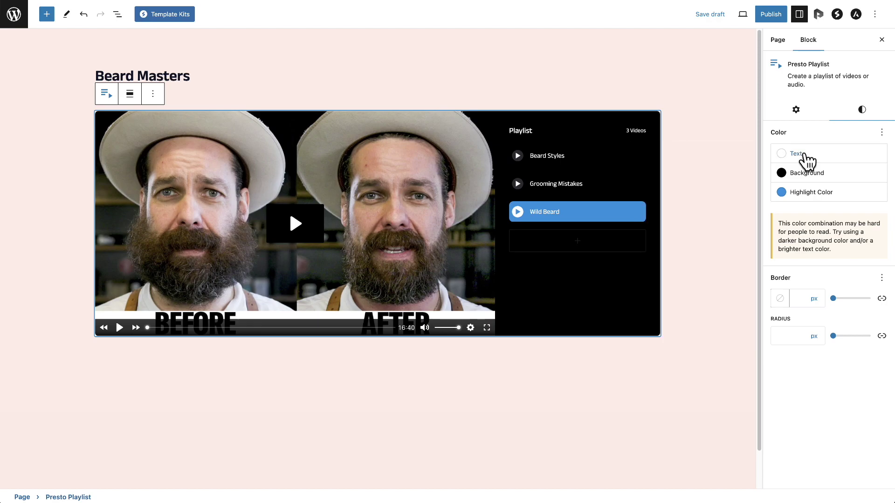
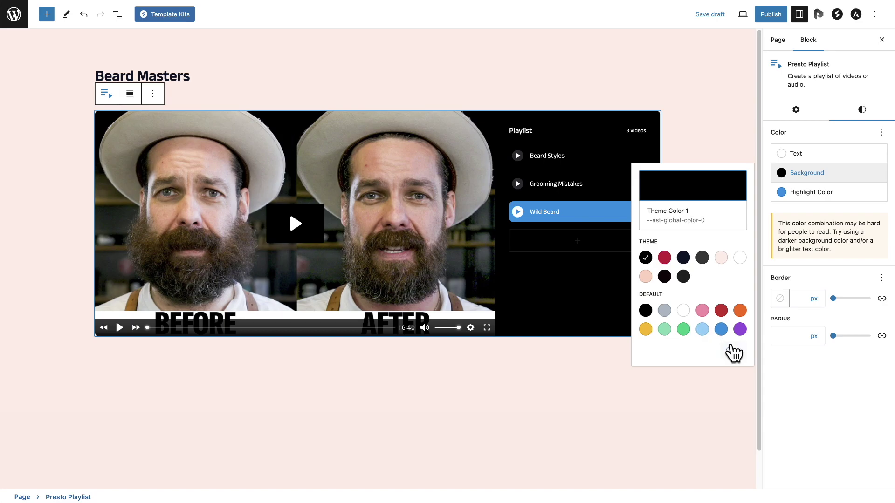
# Clear the playlist block's background and text colors and deselect the block
pyautogui.click(733, 350)
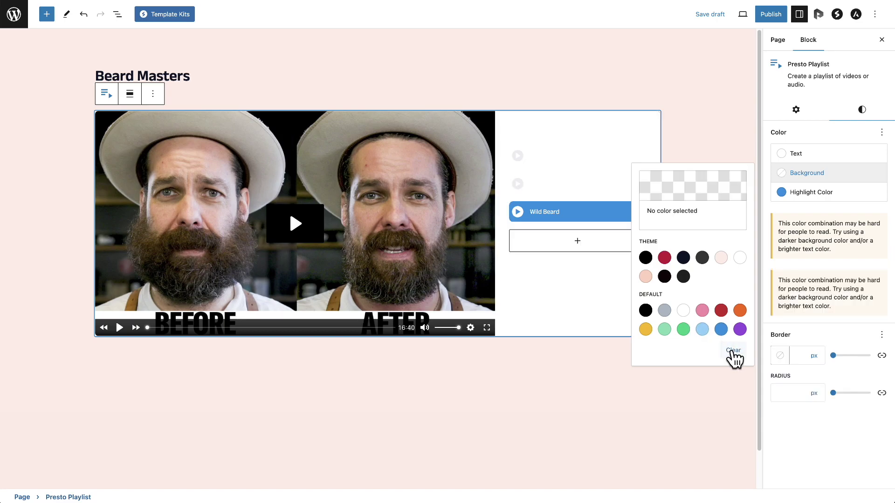
pyautogui.click(795, 153)
pyautogui.click(733, 331)
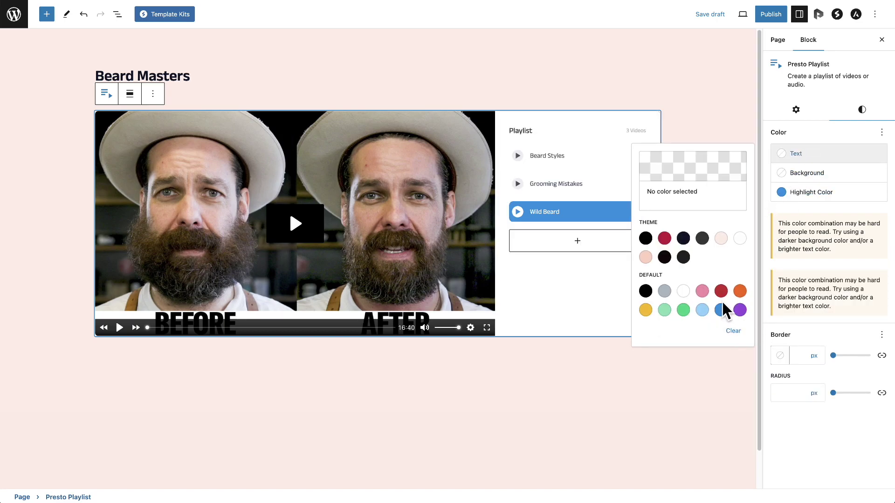
pyautogui.click(585, 389)
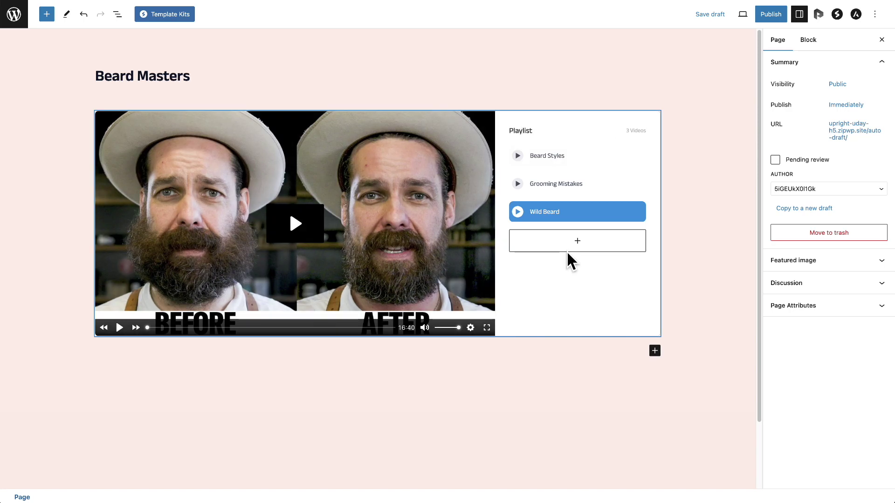
# Set the playlist block's border radius to 0 px and deselect the block to preview its corners
pyautogui.click(576, 289)
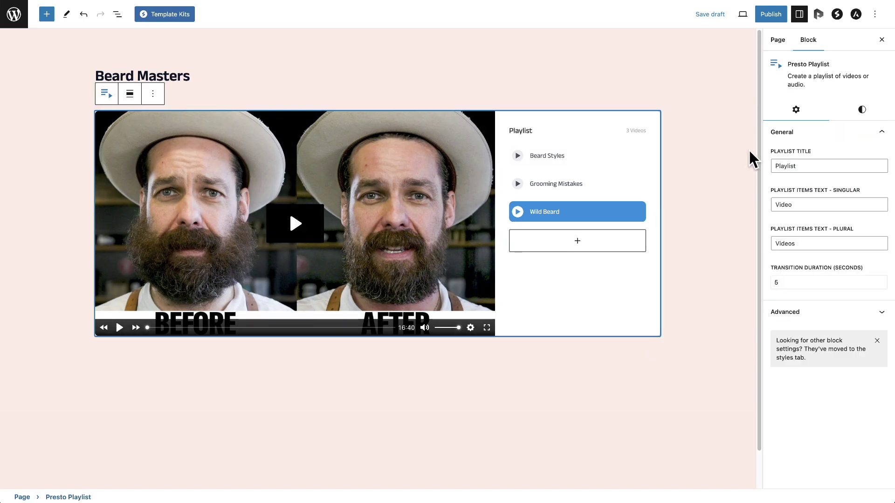
pyautogui.click(862, 112)
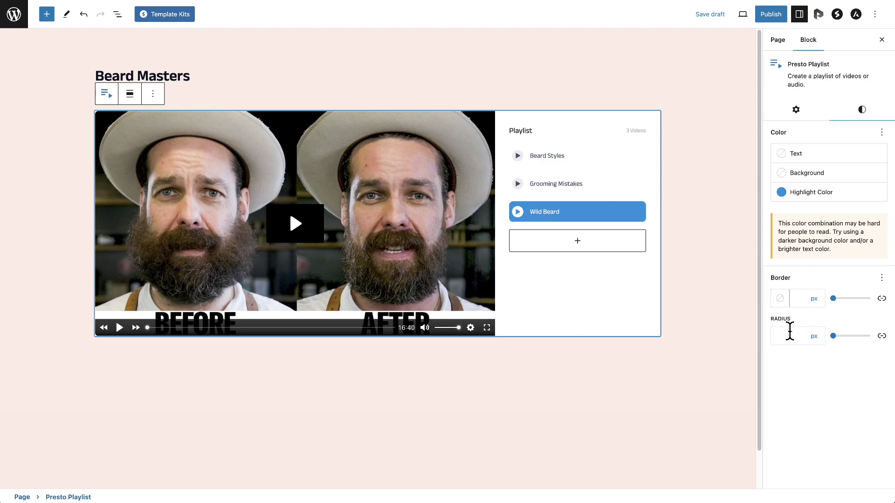
pyautogui.click(704, 286)
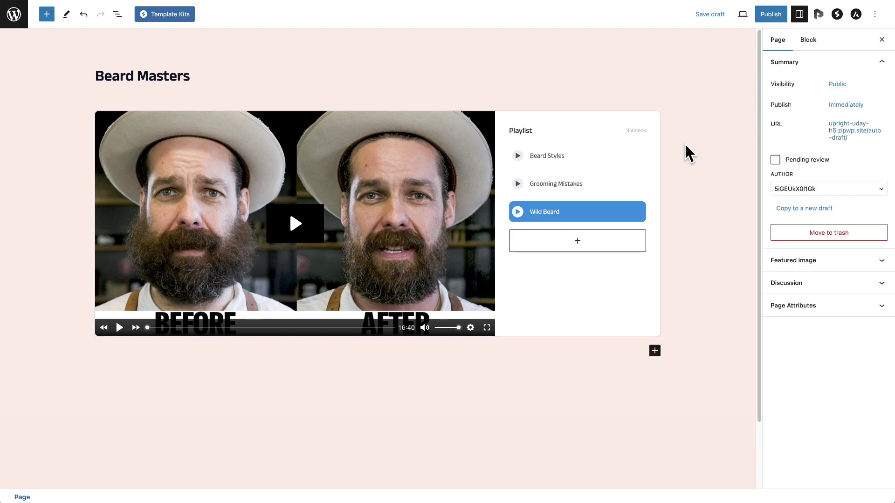
pyautogui.click(574, 314)
pyautogui.click(860, 116)
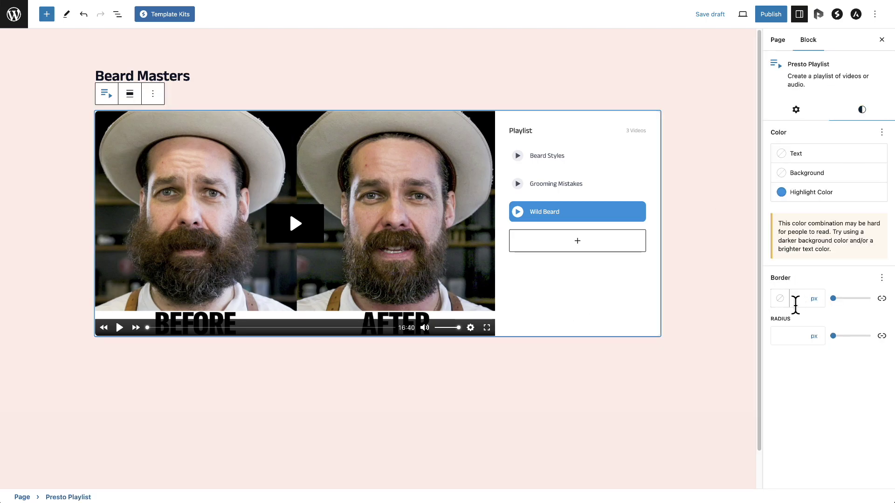
pyautogui.click(786, 336)
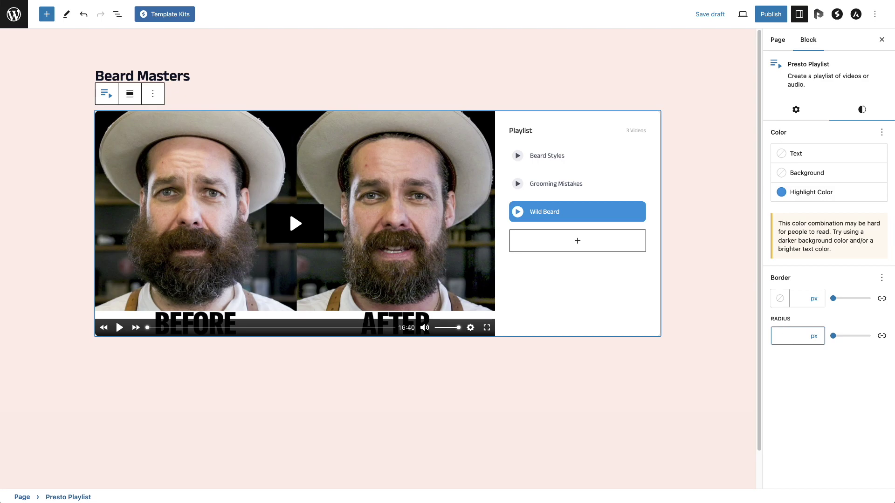
pyautogui.click(725, 156)
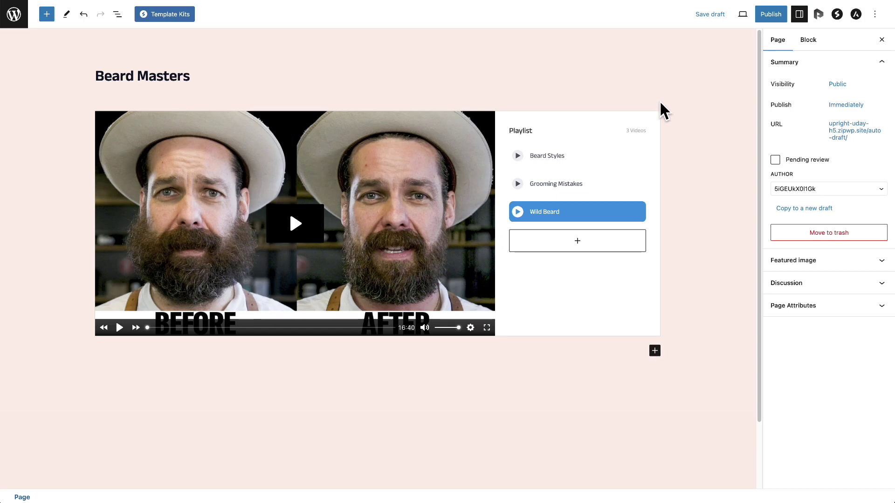
# Set the playlist block's border radius to 10 px and deselect the block
pyautogui.click(651, 163)
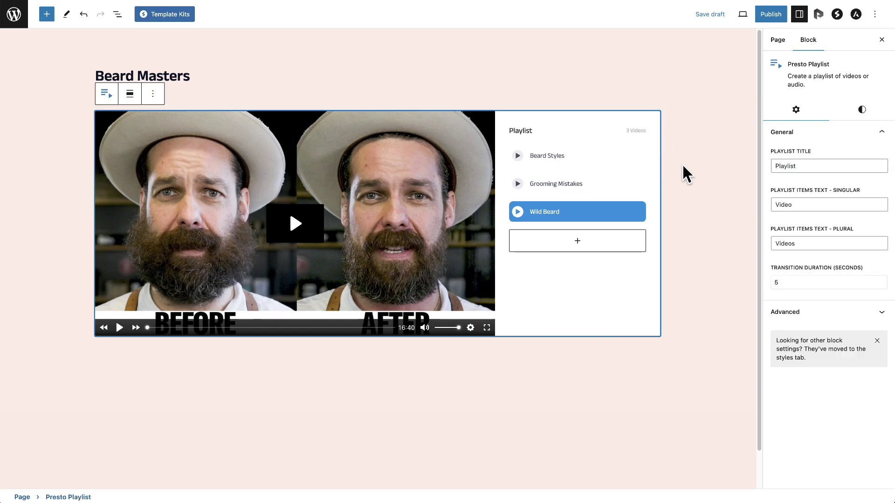
pyautogui.click(858, 112)
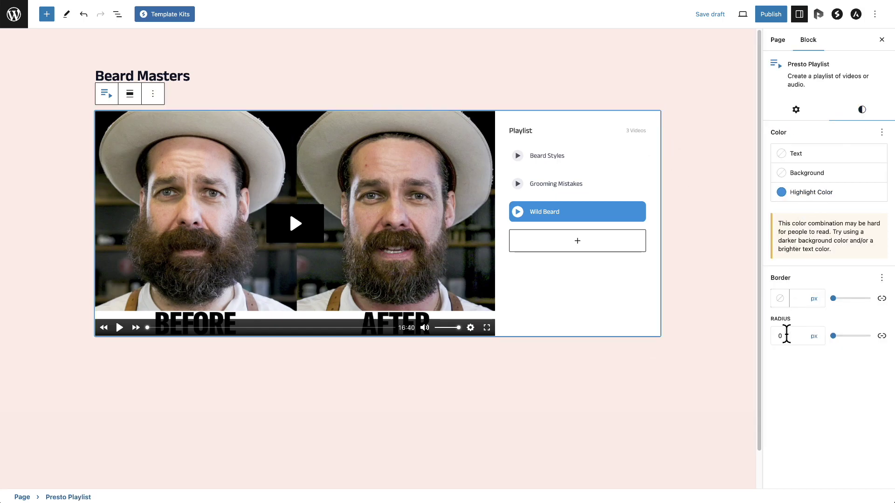
pyautogui.click(772, 336)
pyautogui.write('10')
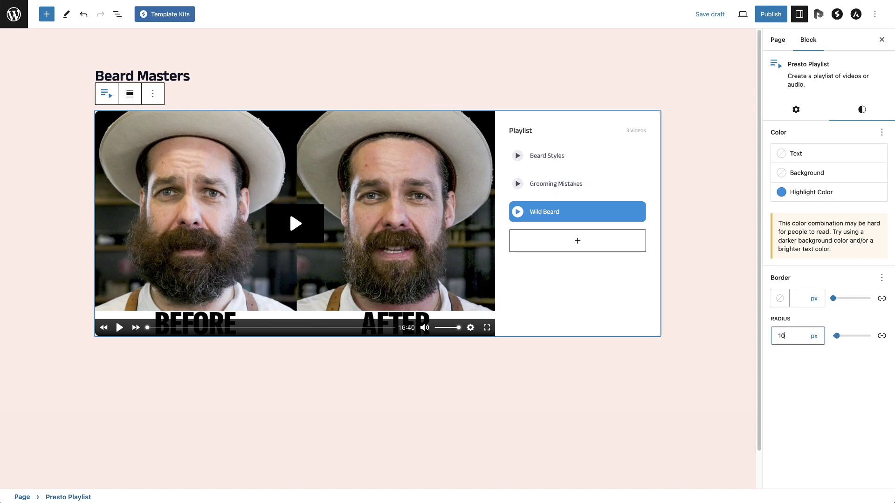
pyautogui.click(664, 384)
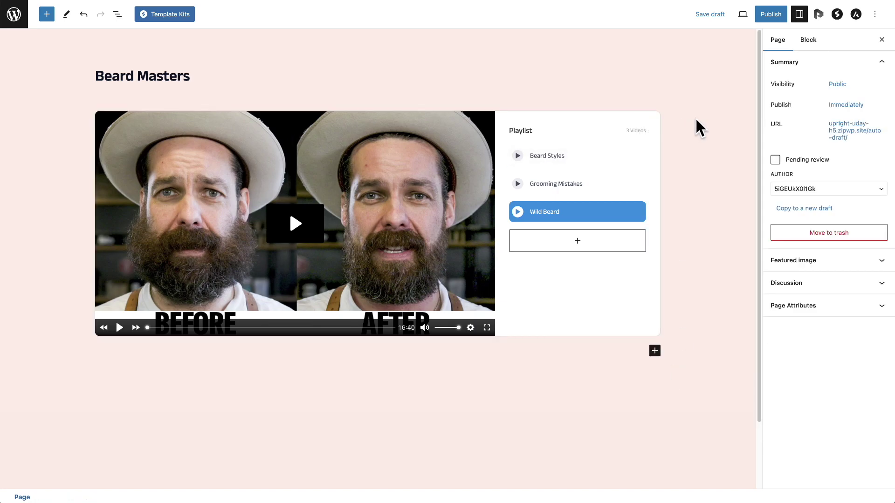
# Set the playlist block's border width to 5 px and deselect the block
pyautogui.click(634, 175)
pyautogui.click(863, 111)
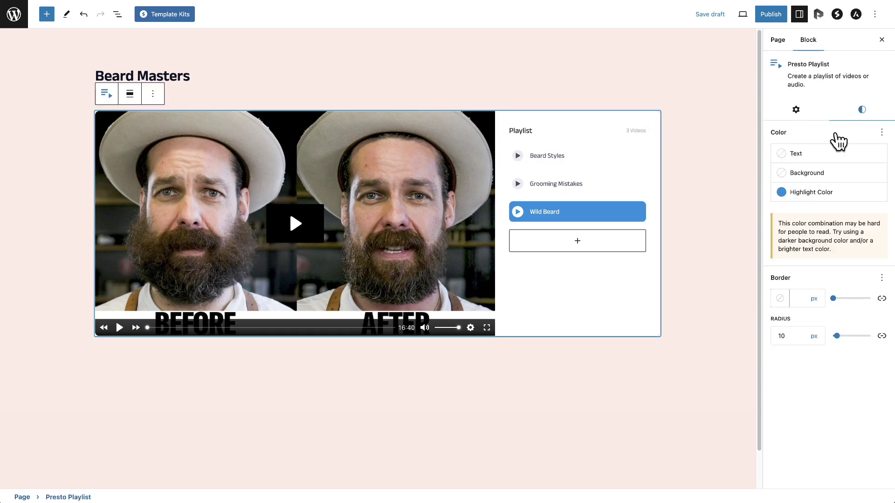
pyautogui.click(800, 293)
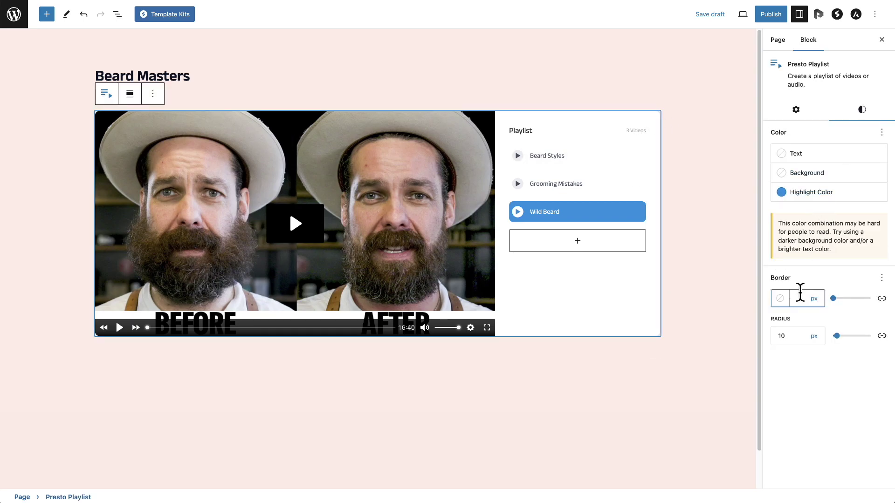
pyautogui.write('5')
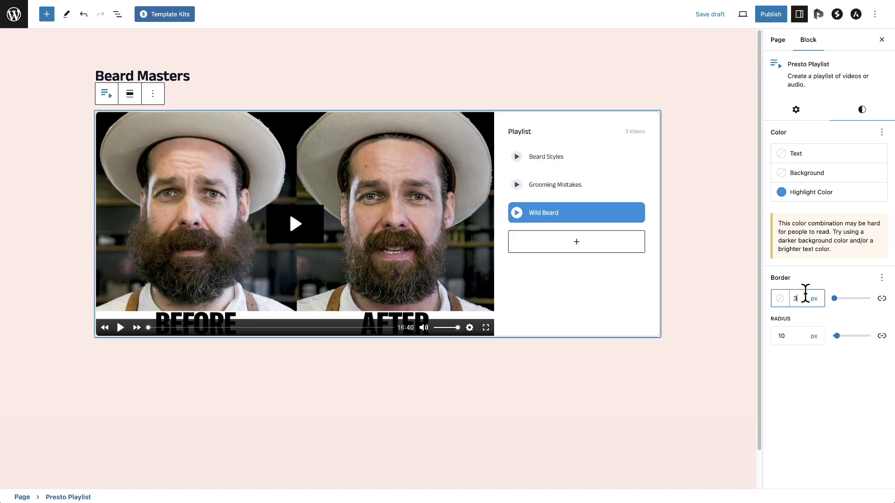
pyautogui.click(695, 334)
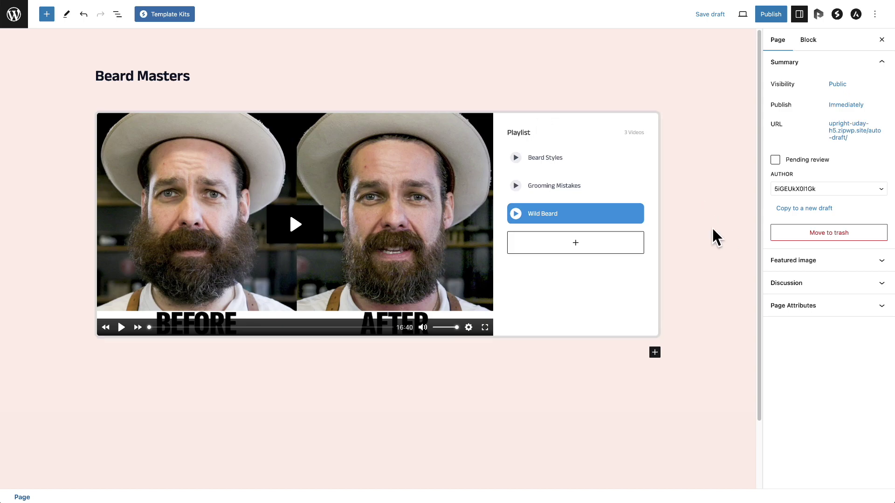
# Set the playlist block's border color to black and deselect the block to preview it
pyautogui.click(583, 285)
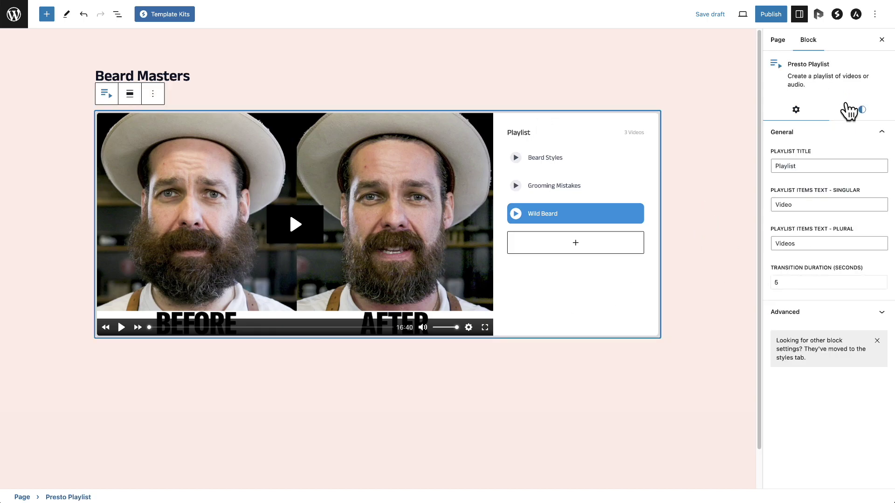
pyautogui.click(860, 112)
pyautogui.click(780, 300)
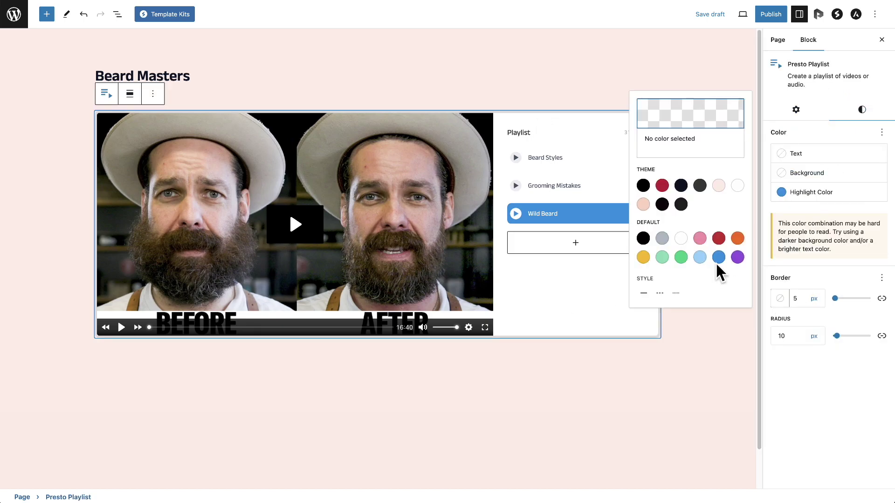
pyautogui.click(643, 163)
pyautogui.click(637, 388)
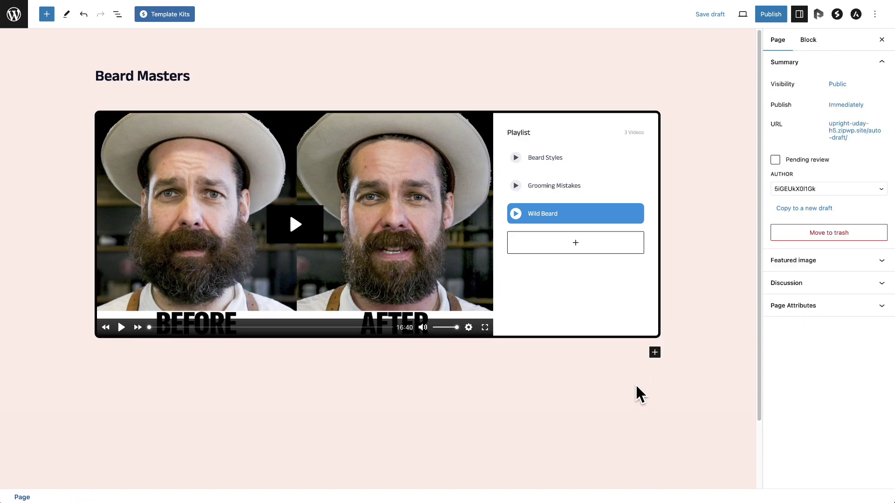
# Set the playlist block's border width and radius both to 0 px and deselect the block
pyautogui.click(620, 322)
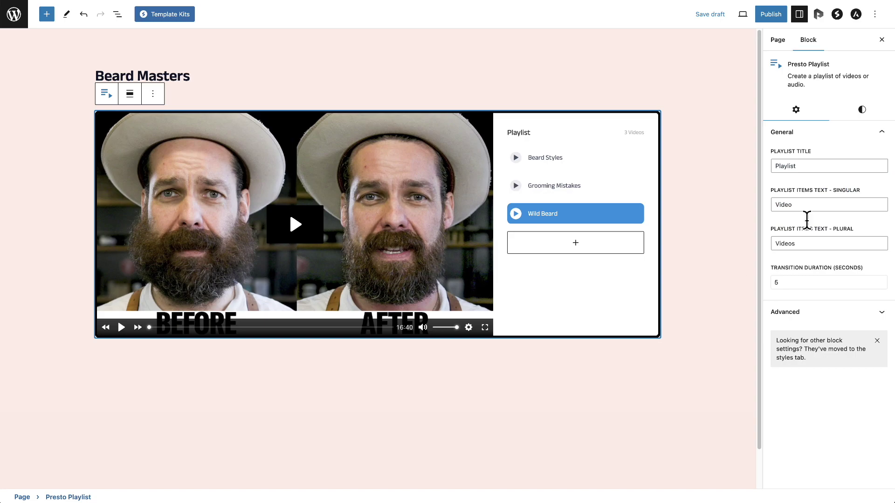
pyautogui.click(859, 114)
pyautogui.click(793, 298)
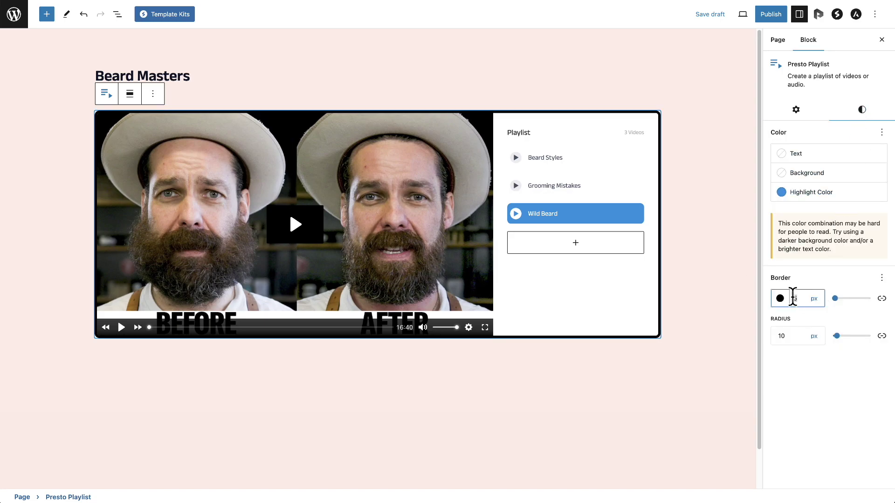
pyautogui.doubleClick(794, 298)
pyautogui.write('0')
pyautogui.doubleClick(793, 336)
pyautogui.write('0')
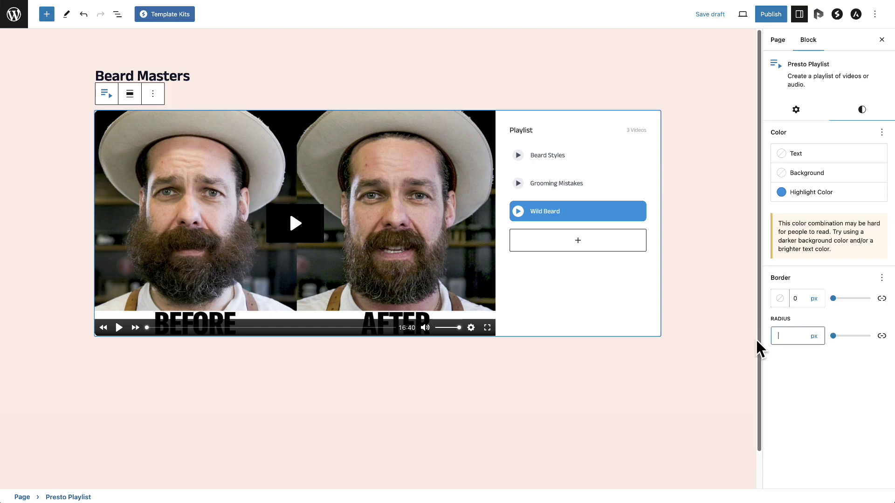
pyautogui.click(720, 353)
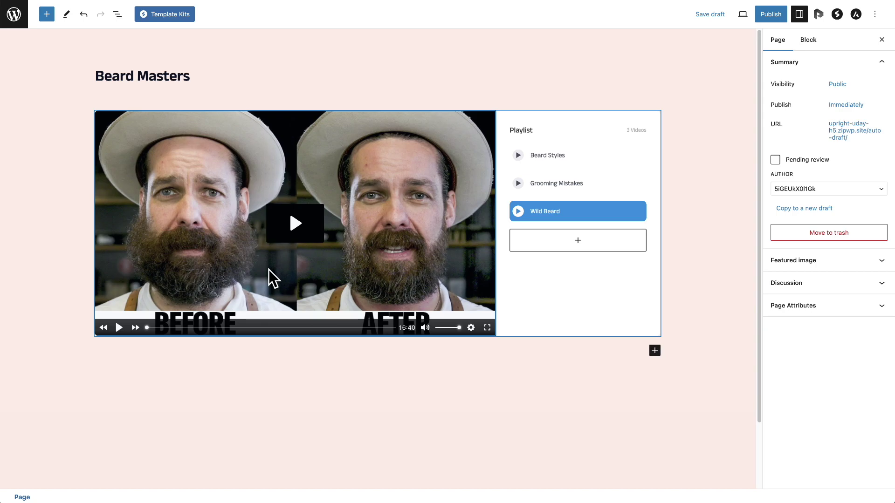
# Select the Beard Styles item in the playlist and examine its title setting
pyautogui.click(602, 292)
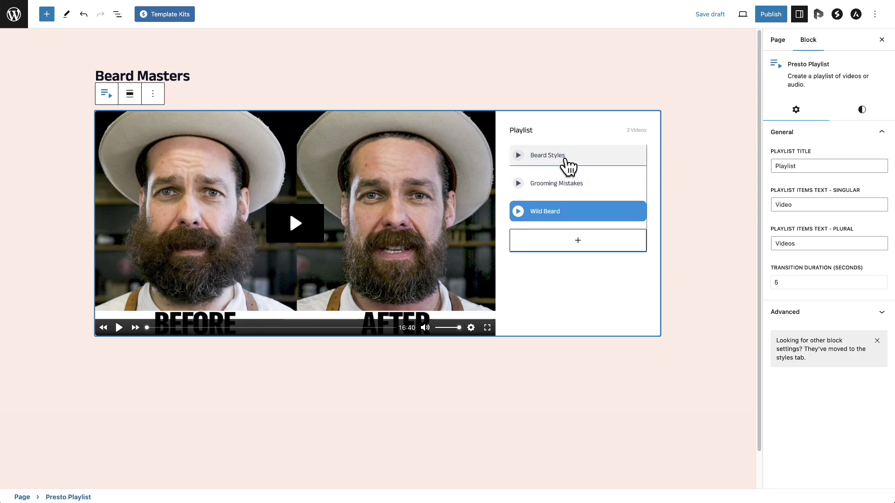
pyautogui.click(591, 161)
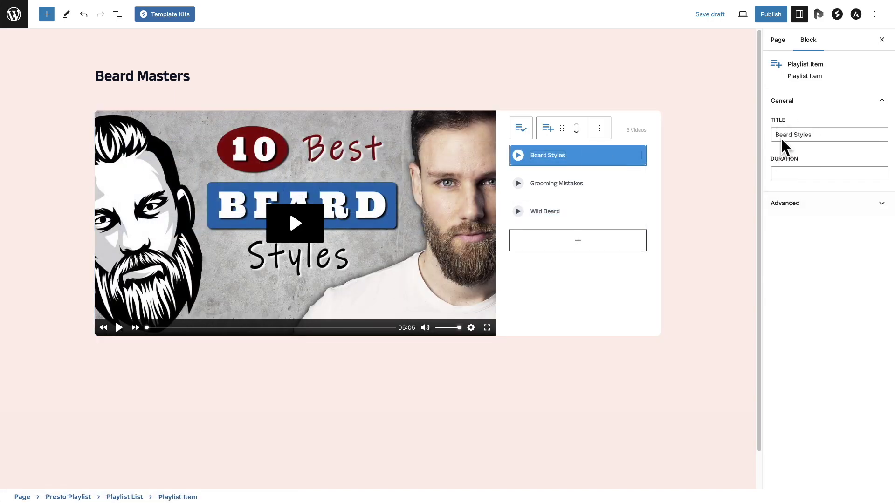
pyautogui.moveTo(776, 134); pyautogui.dragTo(827, 134)
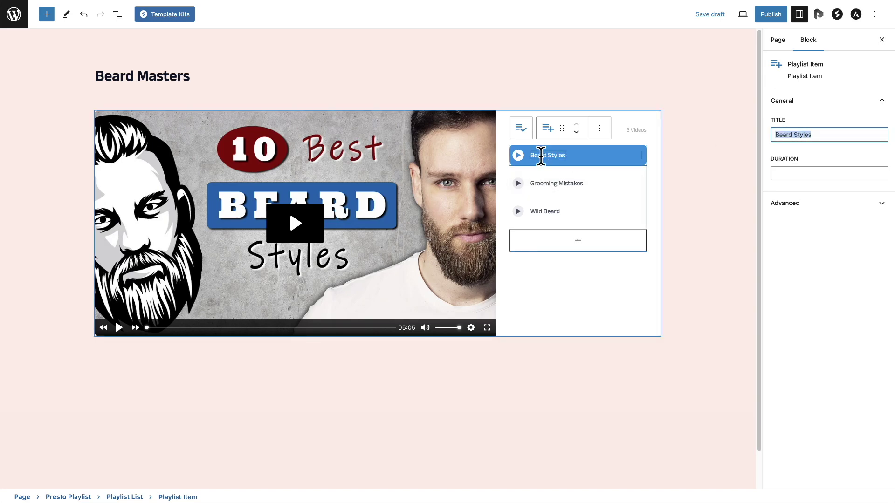
pyautogui.click(828, 149)
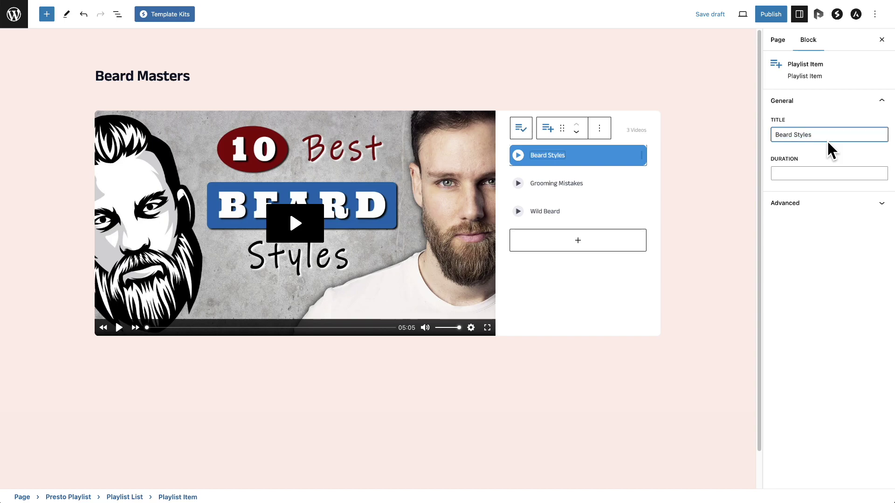
pyautogui.tripleClick(820, 135)
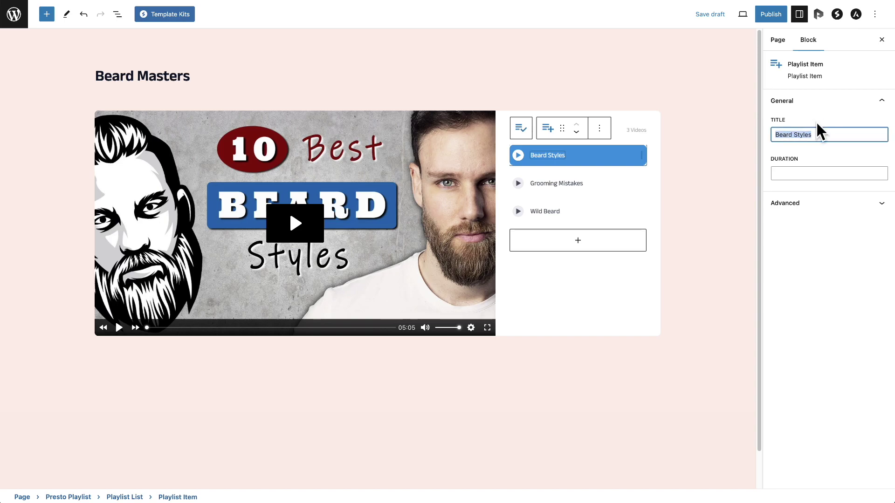
pyautogui.click(819, 149)
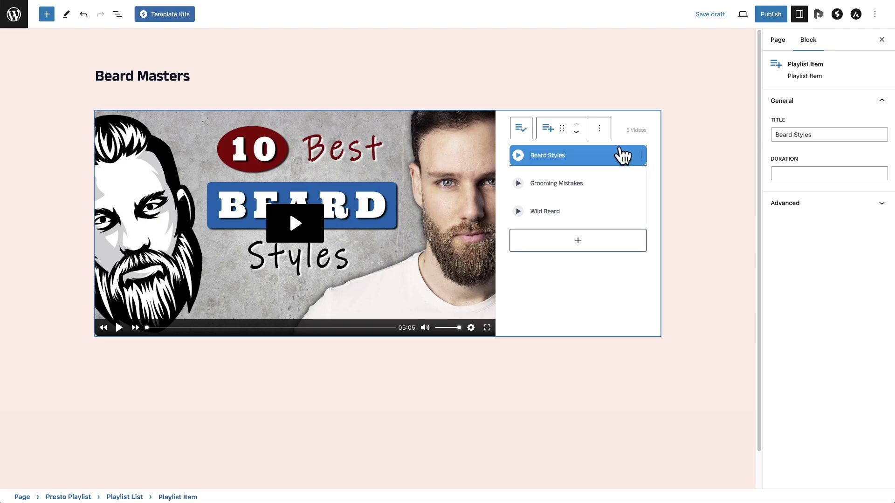
# Set the Beard Styles playlist item's duration to 5:05
pyautogui.click(798, 172)
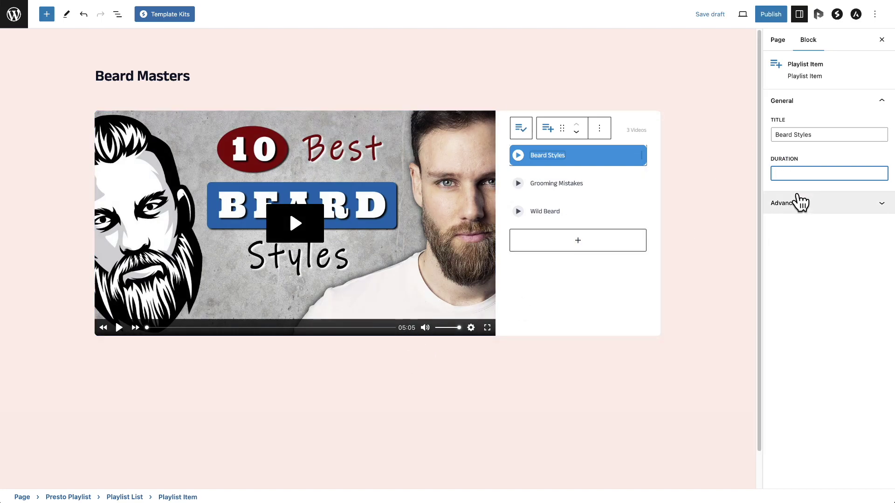
pyautogui.write('5m')
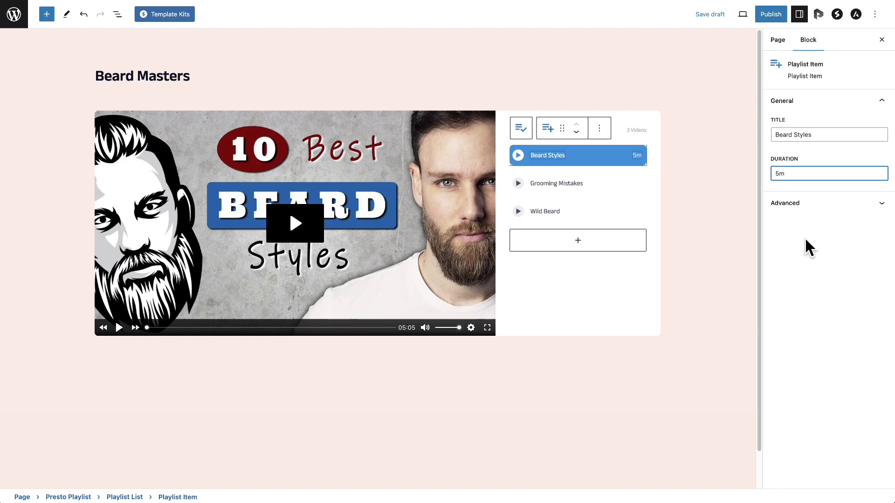
pyautogui.write('05s')
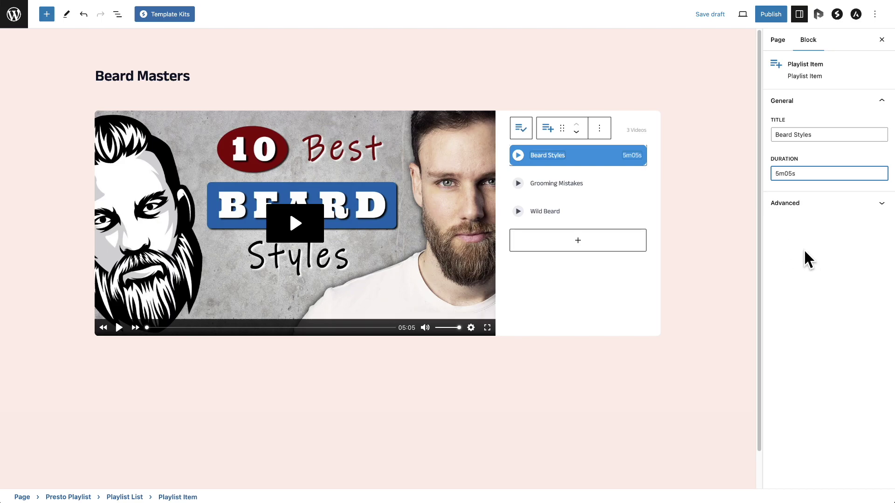
pyautogui.press('BackSpace')
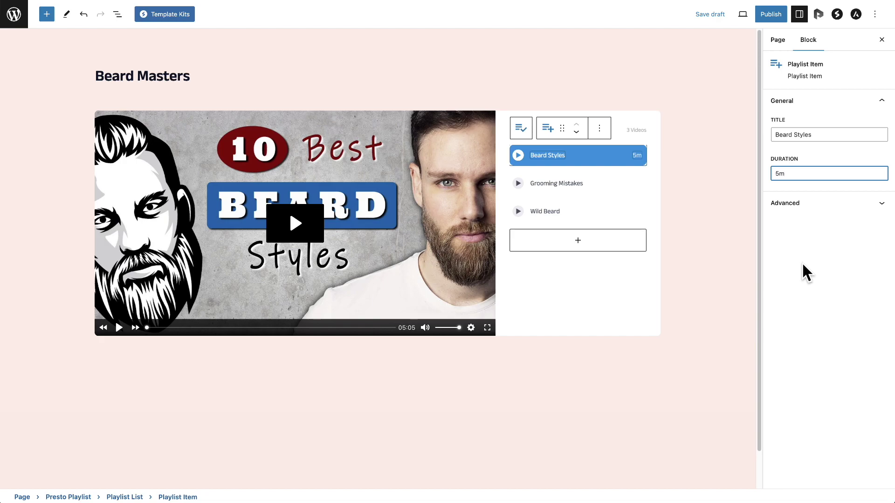
pyautogui.press('BackSpace')
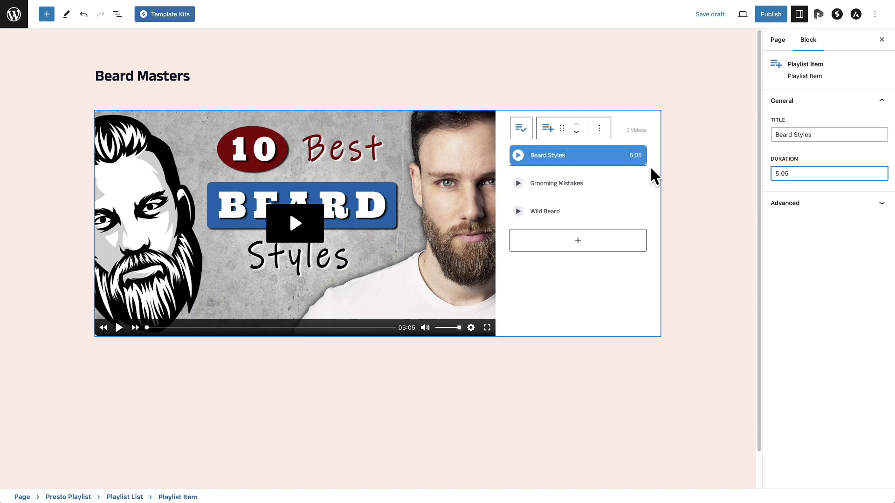
# Select the Grooming Mistakes playlist item and publish the Beard Masters page
pyautogui.click(556, 183)
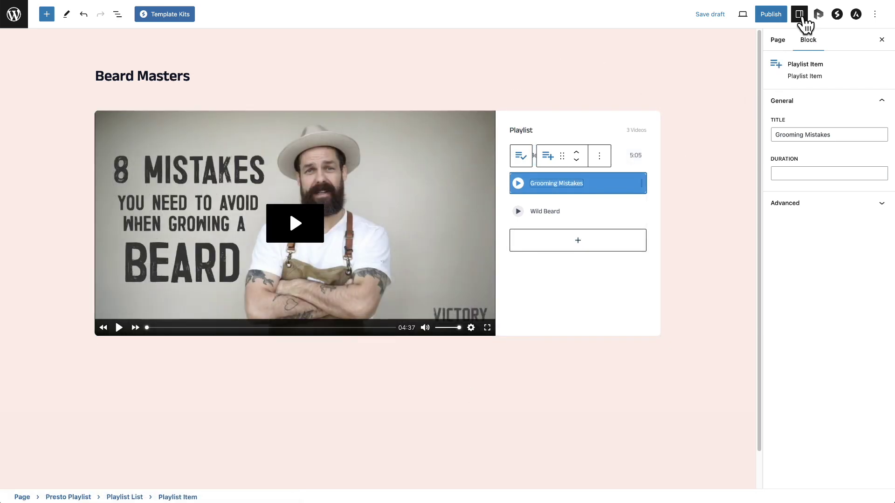
pyautogui.click(767, 17)
pyautogui.click(792, 19)
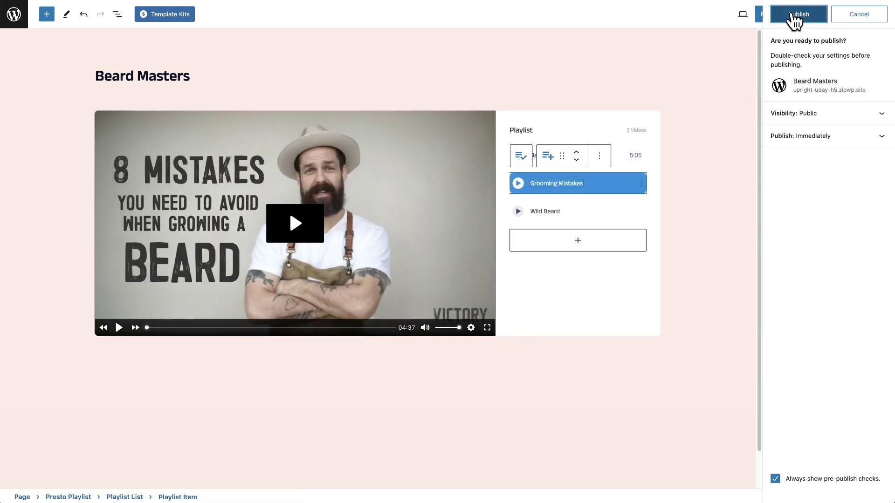